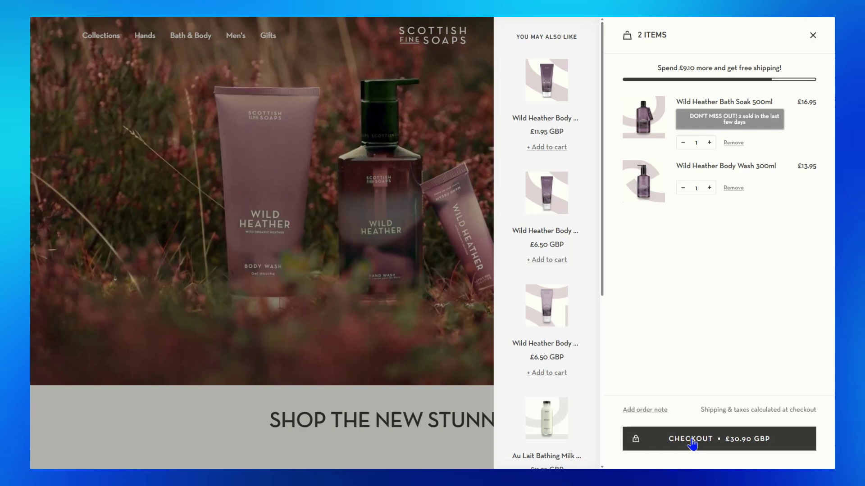
Go to checkout, browse the suggested products, and add the discounted Anti-Acne Deep Cleansing Pads.
{"action": "left_click", "coordinate": [691, 443]}
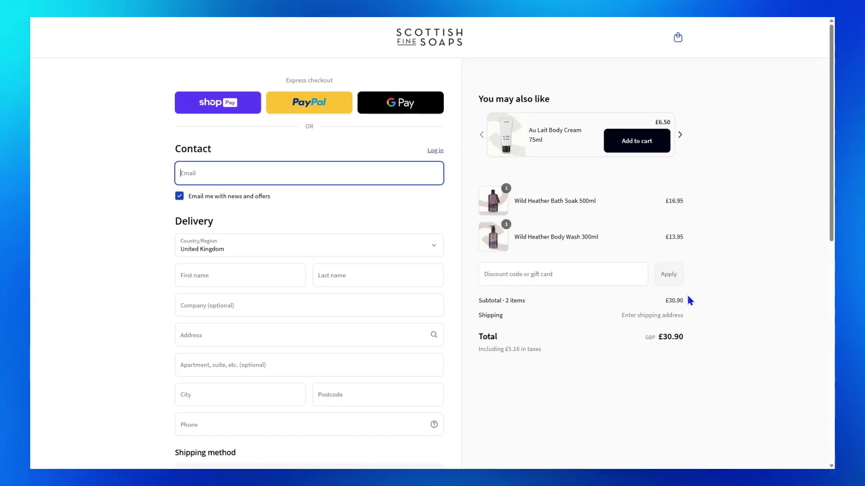
{"action": "left_click", "coordinate": [680, 137]}
{"action": "left_click", "coordinate": [680, 139]}
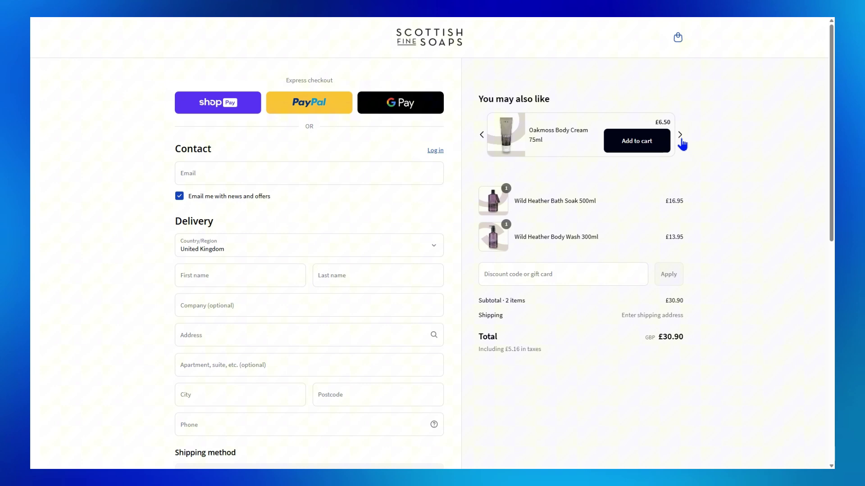
{"action": "left_click", "coordinate": [680, 140]}
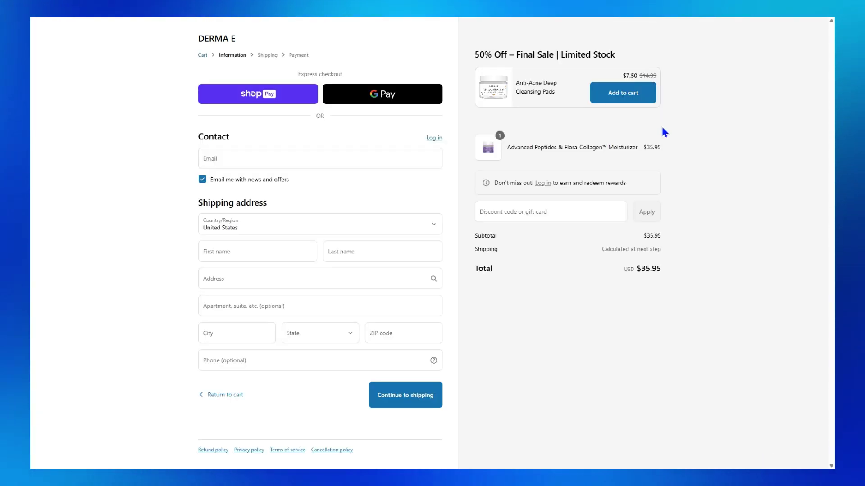
{"action": "left_click", "coordinate": [642, 103]}
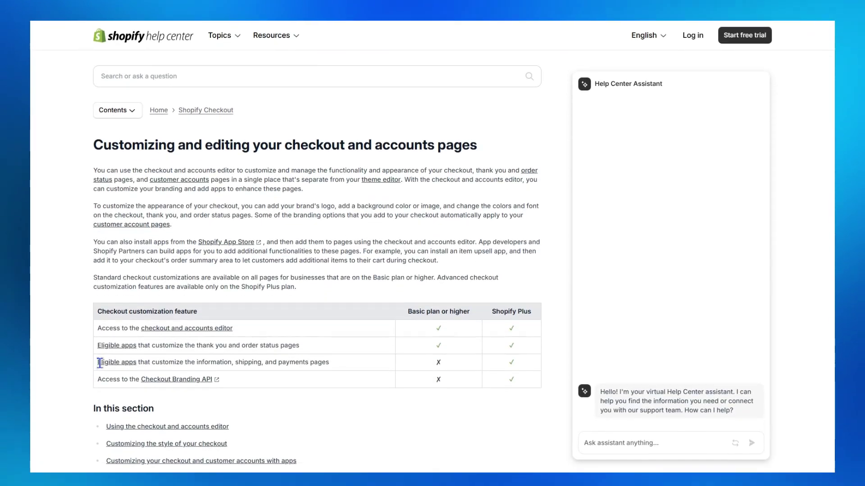
Highlight the help-center note about which apps can customize the checkout page.
{"action": "left_click_drag", "start_coordinate": [164, 361], "coordinate": [239, 361]}
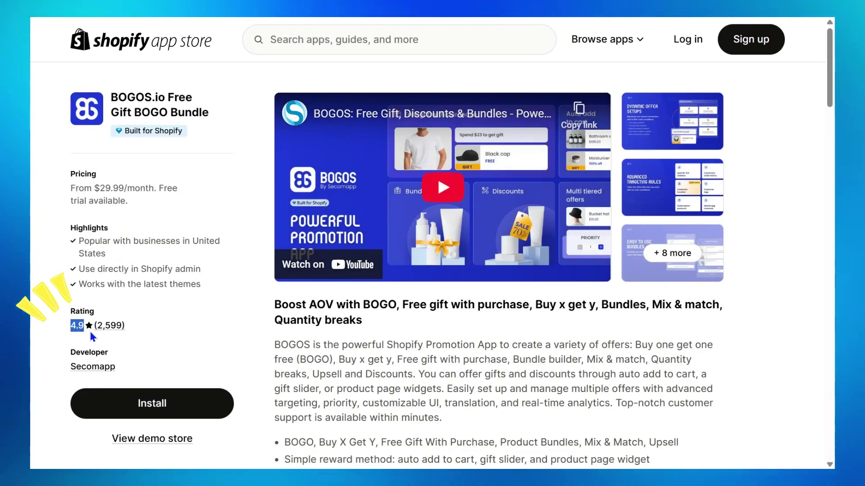
Note the 4.9 rating, then add a Floral Glowy Blush to the demo checkout order.
{"action": "left_click_drag", "start_coordinate": [90, 333], "coordinate": [130, 336]}
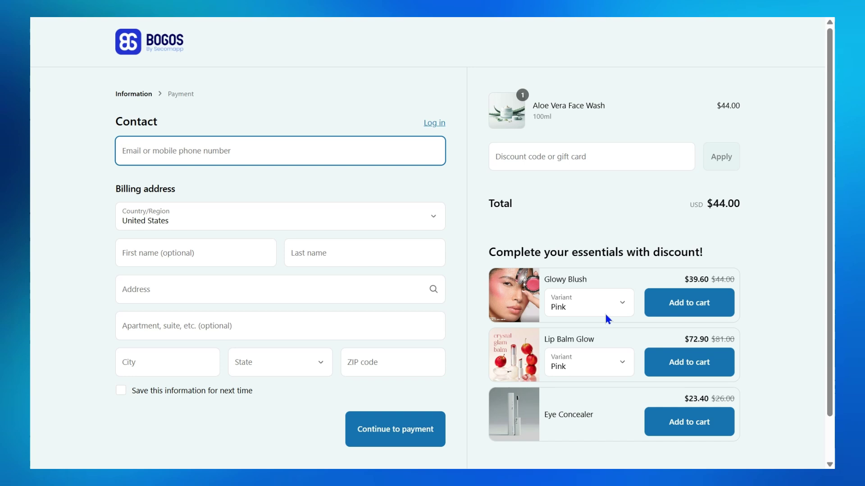
{"action": "left_click", "coordinate": [599, 308]}
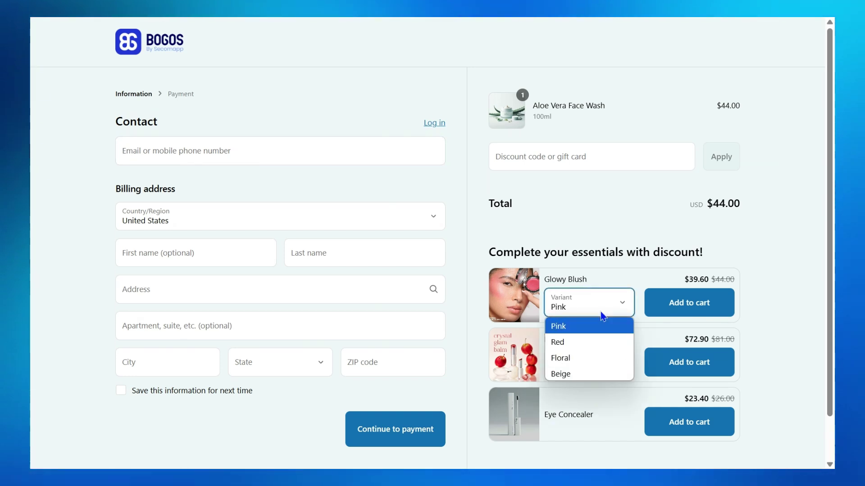
{"action": "left_click", "coordinate": [601, 345]}
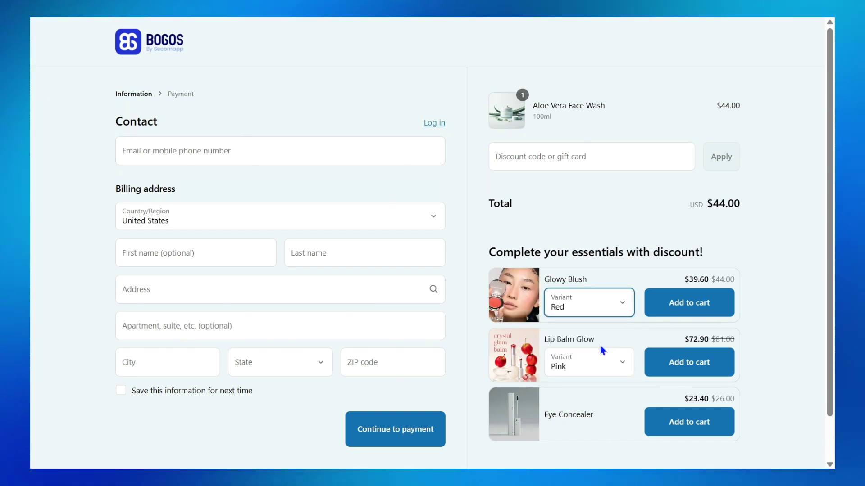
{"action": "left_click", "coordinate": [599, 306]}
{"action": "left_click", "coordinate": [601, 358]}
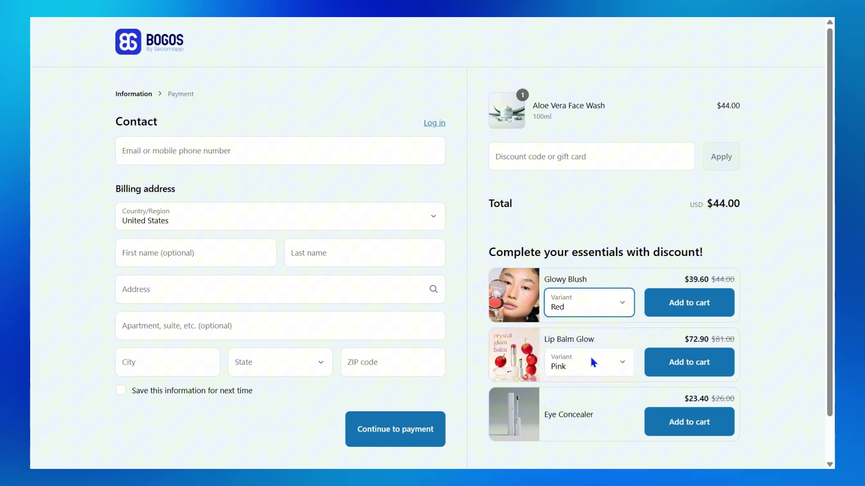
{"action": "left_click", "coordinate": [701, 306]}
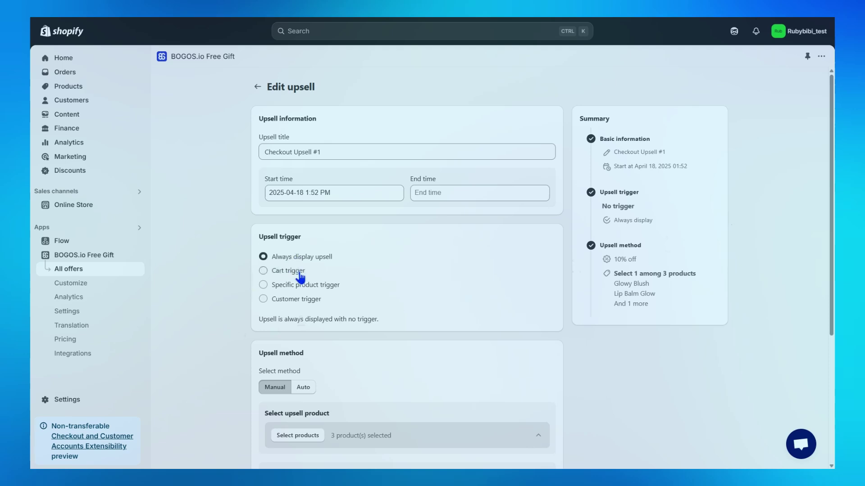
Try the demo's cart value, specific products and customer tags upsell triggers.
{"action": "left_click", "coordinate": [297, 271]}
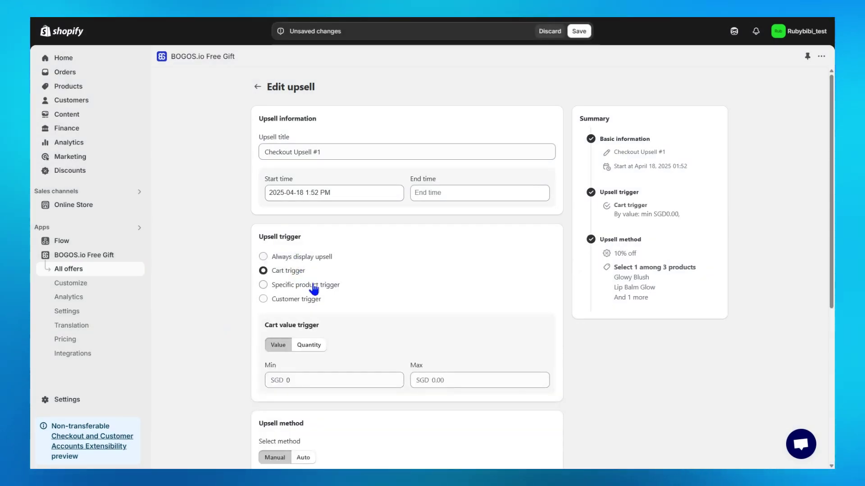
{"action": "left_click", "coordinate": [334, 288]}
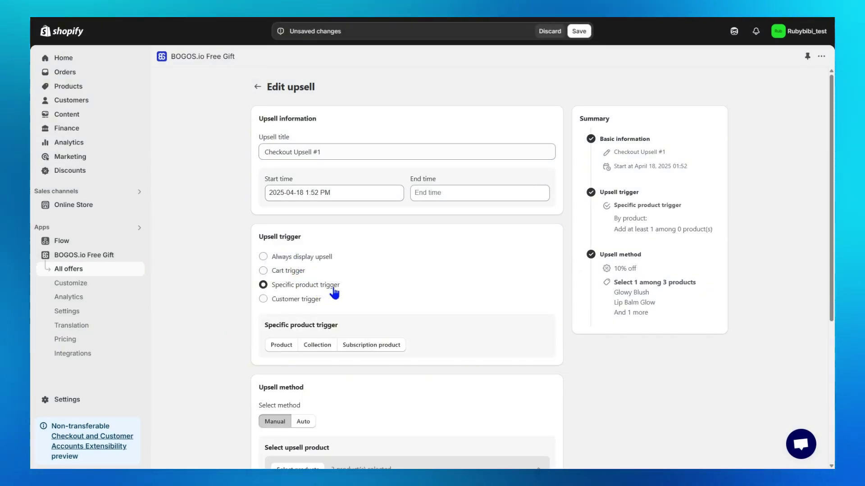
{"action": "left_click", "coordinate": [314, 308]}
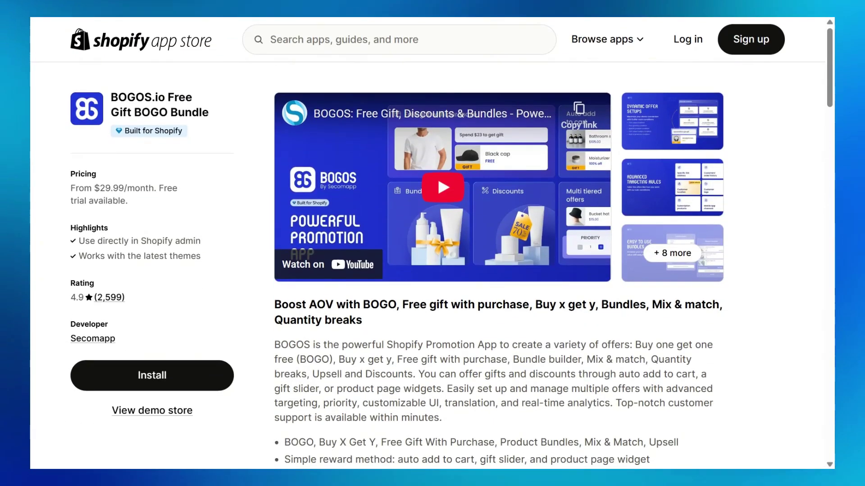
Install BOGOS.io and create a new Checkout upsell from All offers.
{"action": "left_click", "coordinate": [212, 380]}
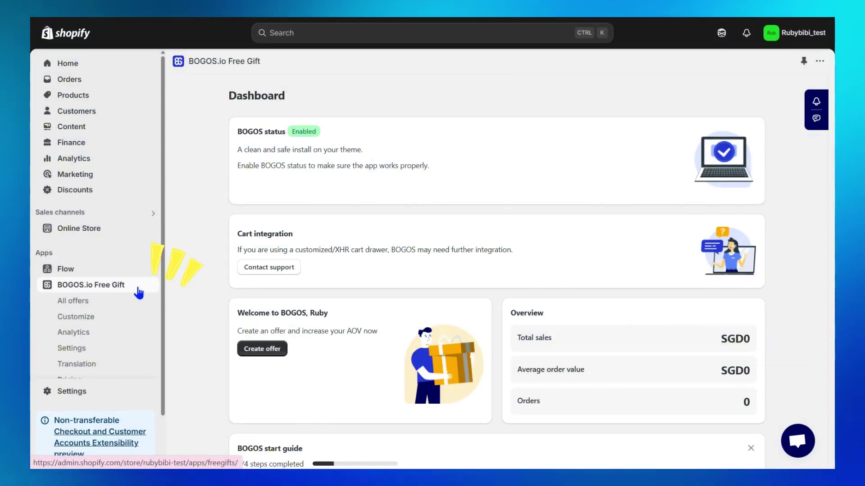
{"action": "left_click", "coordinate": [131, 300]}
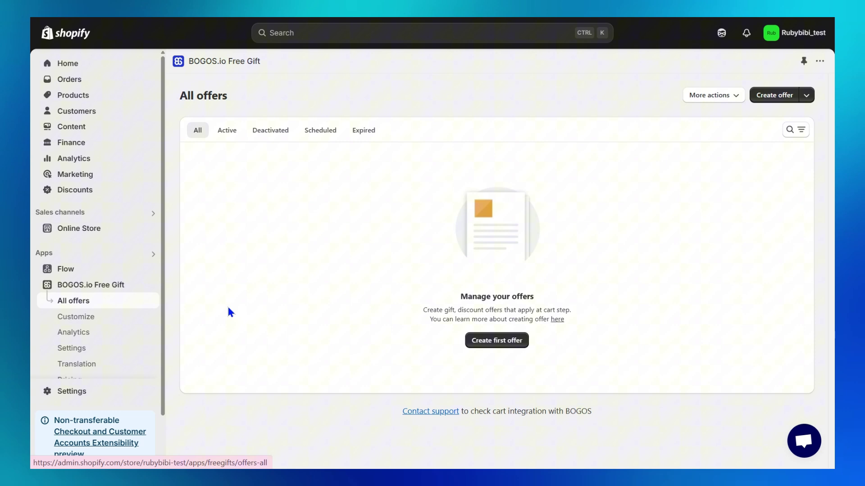
{"action": "left_click", "coordinate": [768, 96]}
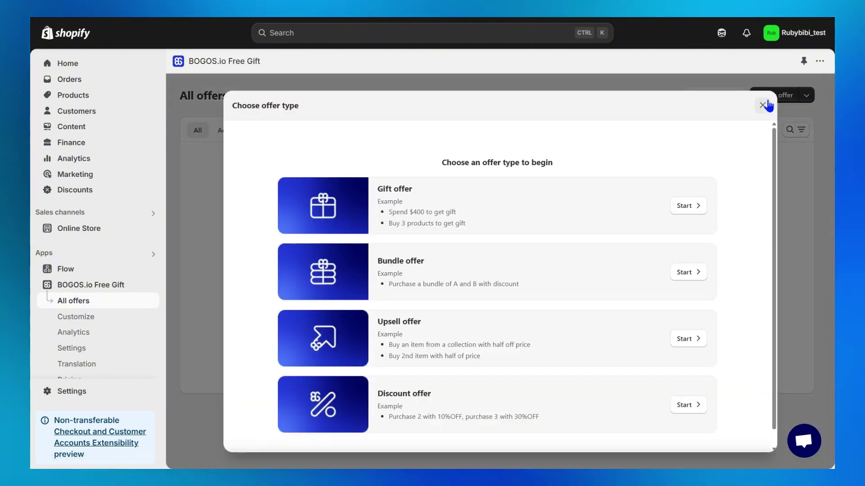
{"action": "left_click", "coordinate": [687, 339]}
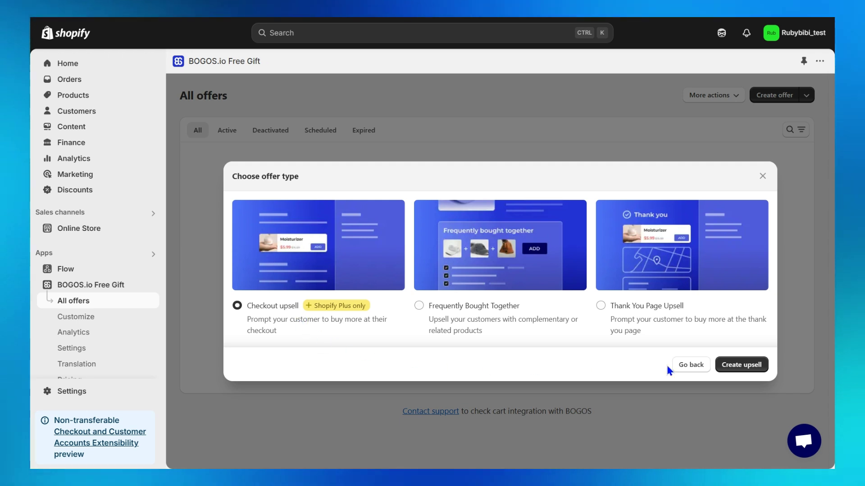
{"action": "left_click", "coordinate": [741, 365]}
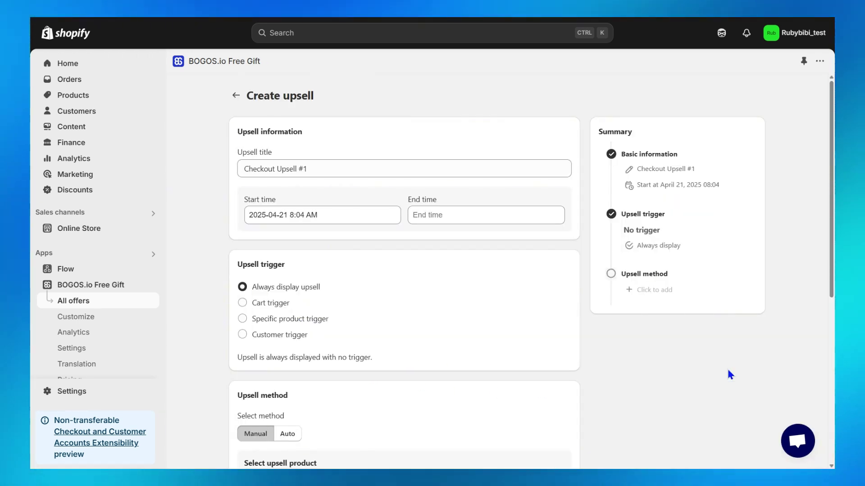
Add 'TEST' to the title, making it 'Checkout Upsell #1 TEST', with no end date.
{"action": "left_click_drag", "start_coordinate": [237, 131], "coordinate": [304, 131]}
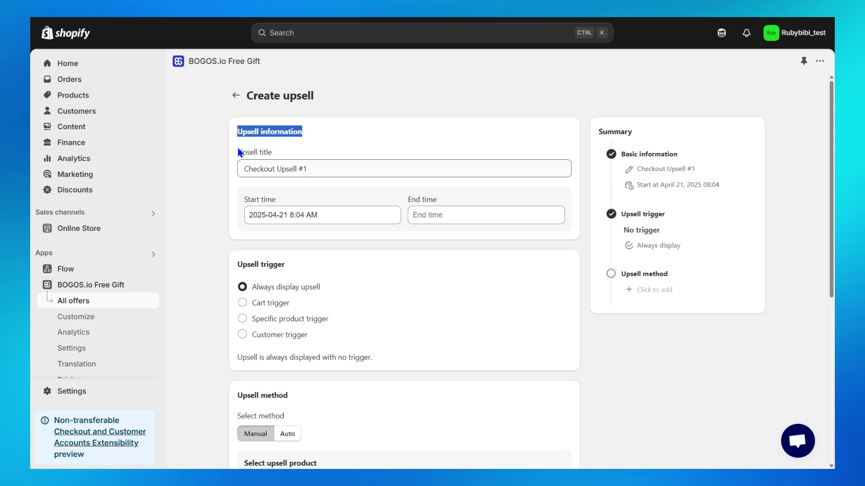
{"action": "left_click_drag", "start_coordinate": [237, 152], "coordinate": [282, 147]}
{"action": "left_click", "coordinate": [339, 169]}
{"action": "type", "text": "TEST"}
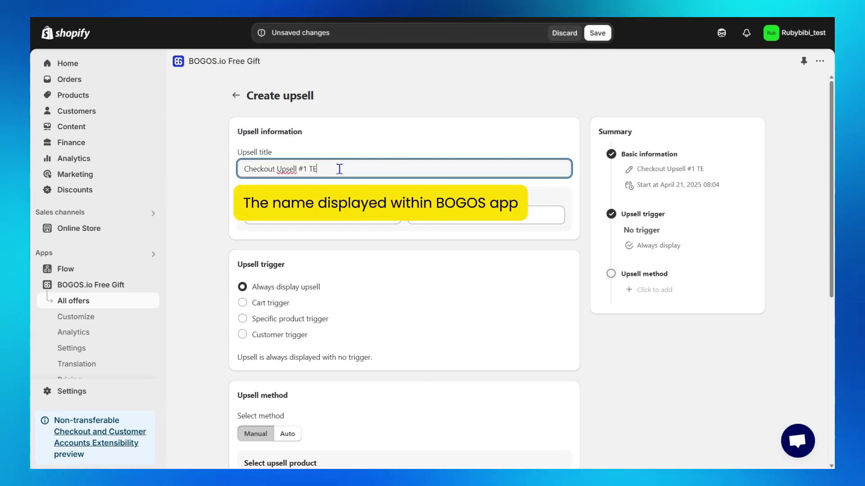
{"action": "left_click", "coordinate": [348, 183]}
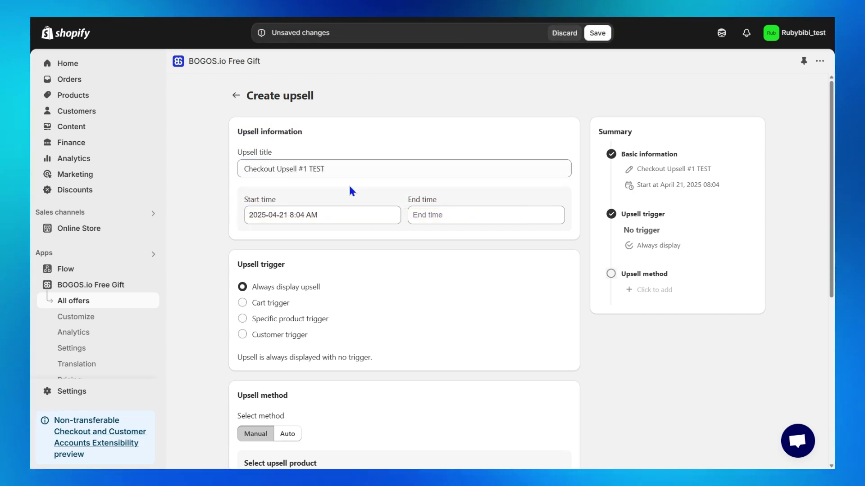
{"action": "left_click", "coordinate": [350, 220]}
{"action": "left_click", "coordinate": [449, 220]}
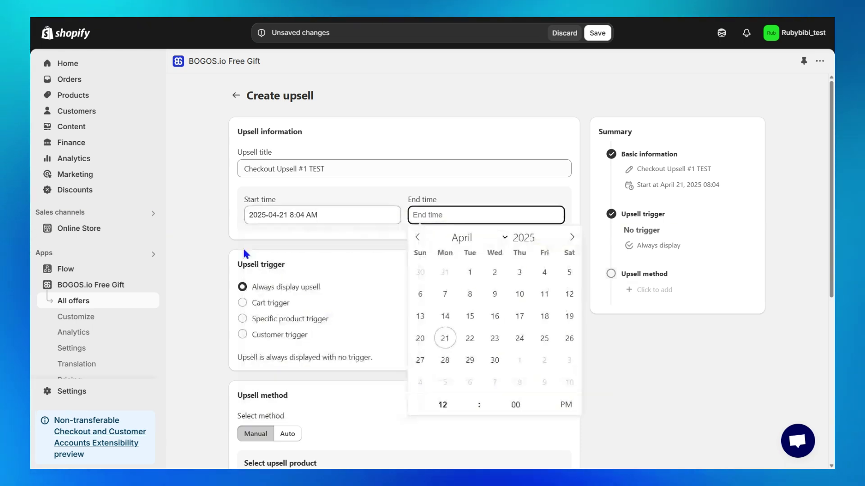
{"action": "left_click", "coordinate": [397, 248]}
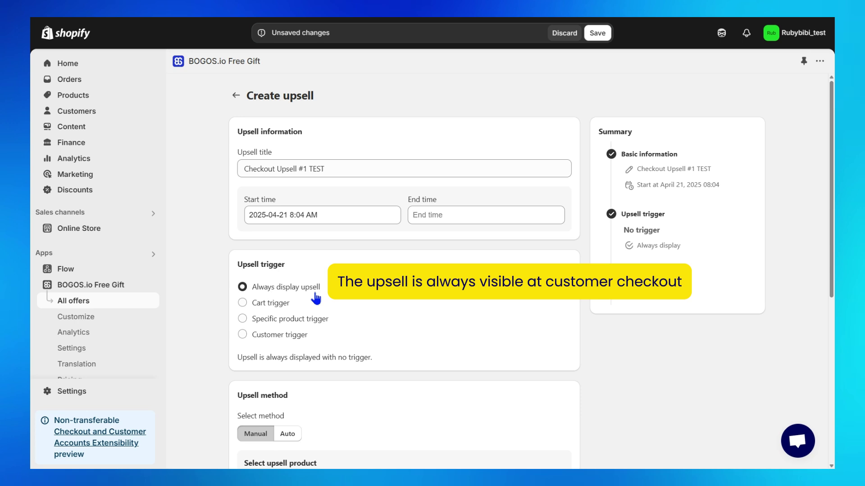
Use a Cart trigger, first with a 700 maximum value, then by quantity with maximum 3.
{"action": "left_click", "coordinate": [283, 304]}
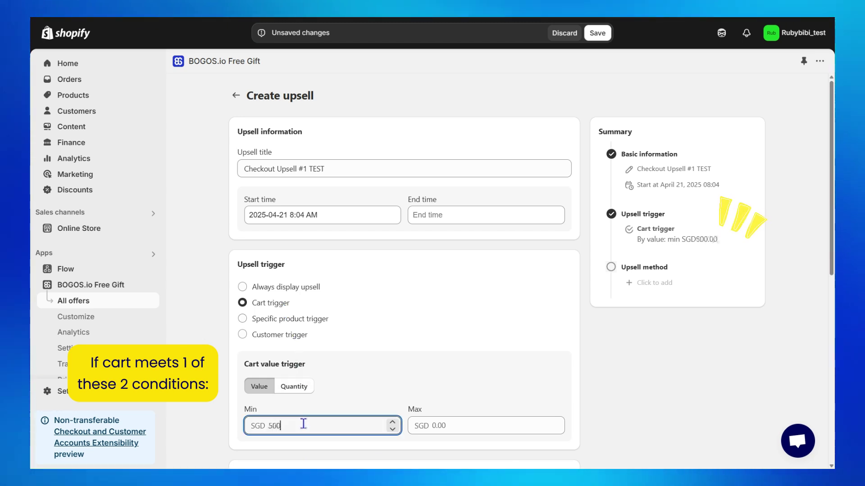
{"action": "left_click", "coordinate": [493, 427]}
{"action": "type", "text": "700"}
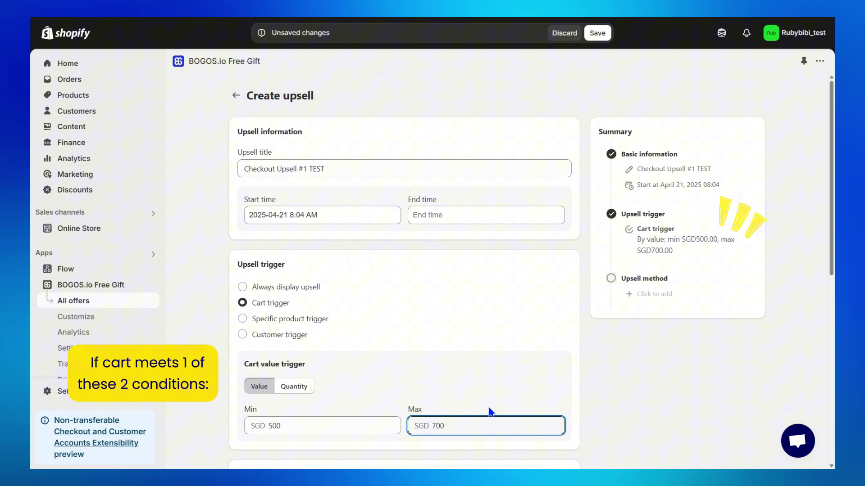
{"action": "left_click", "coordinate": [289, 385]}
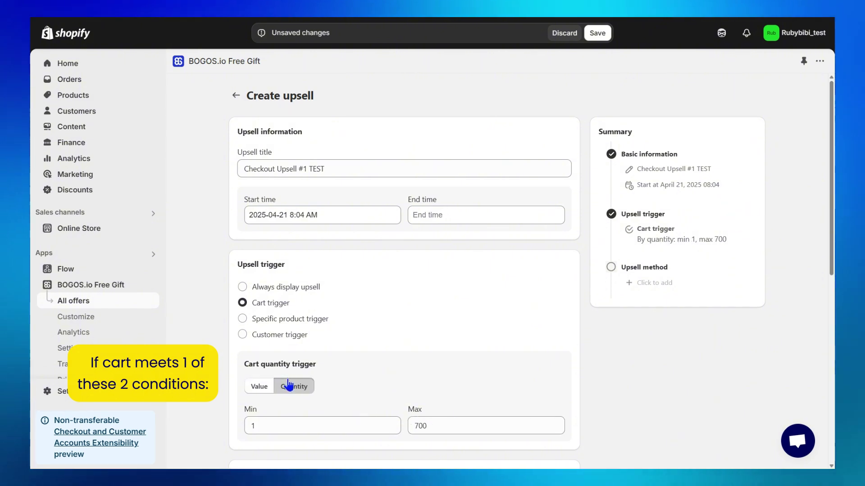
{"action": "left_click", "coordinate": [423, 426]}
{"action": "double_click", "coordinate": [436, 427]}
{"action": "type", "text": "3"}
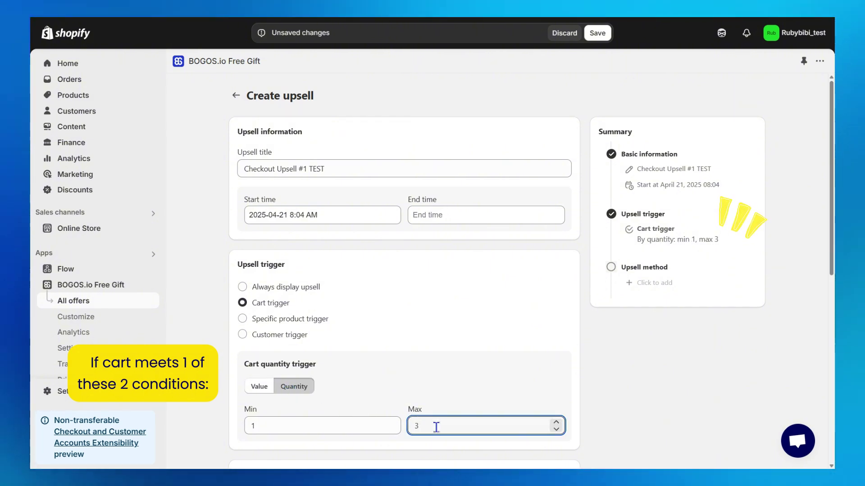
Trigger on 2024 Skincare Set, Aloe Vera Face Wash, Antique Drawers and Bedside Table.
{"action": "left_click", "coordinate": [321, 320]}
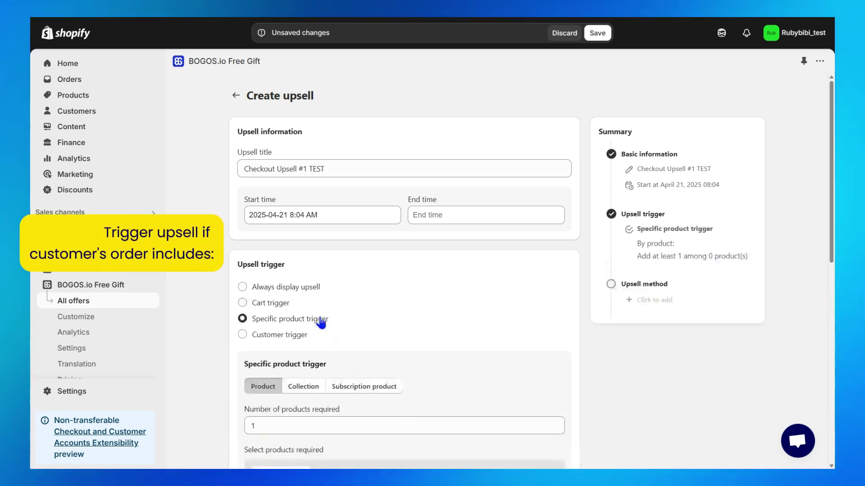
{"action": "scroll", "coordinate": [321, 322], "scroll_direction": "down", "scroll_amount": 3}
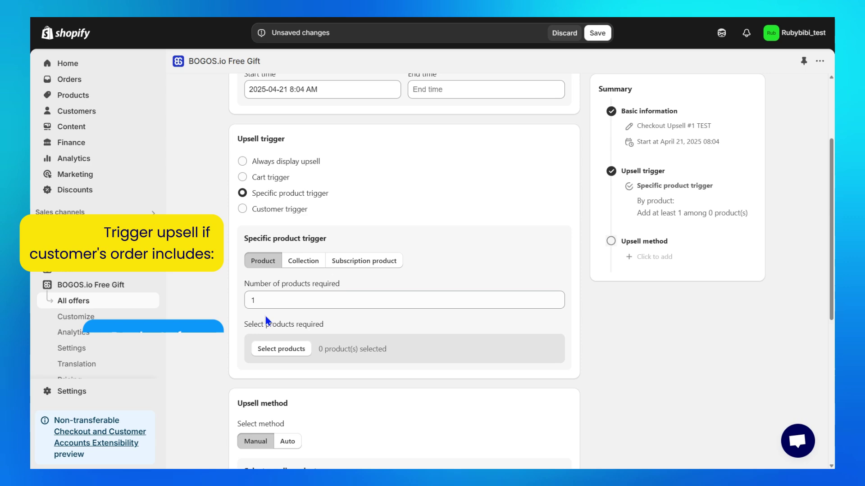
{"action": "left_click", "coordinate": [273, 350]}
{"action": "left_click", "coordinate": [351, 191]}
{"action": "left_click", "coordinate": [351, 223]}
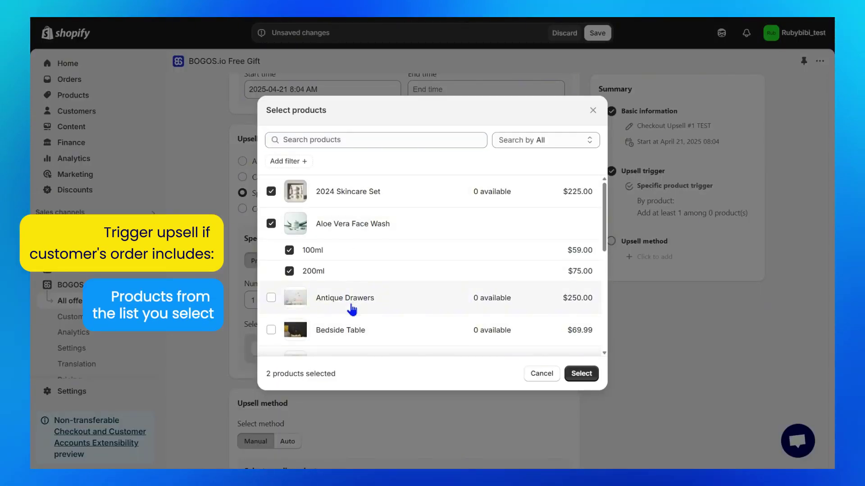
{"action": "left_click", "coordinate": [351, 305]}
{"action": "left_click", "coordinate": [373, 330]}
{"action": "left_click", "coordinate": [581, 374]}
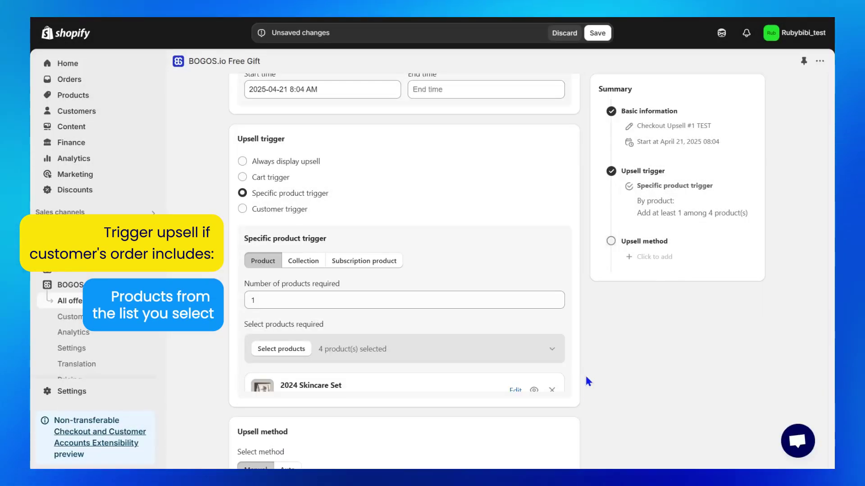
{"action": "left_click_drag", "start_coordinate": [243, 284], "coordinate": [348, 291]}
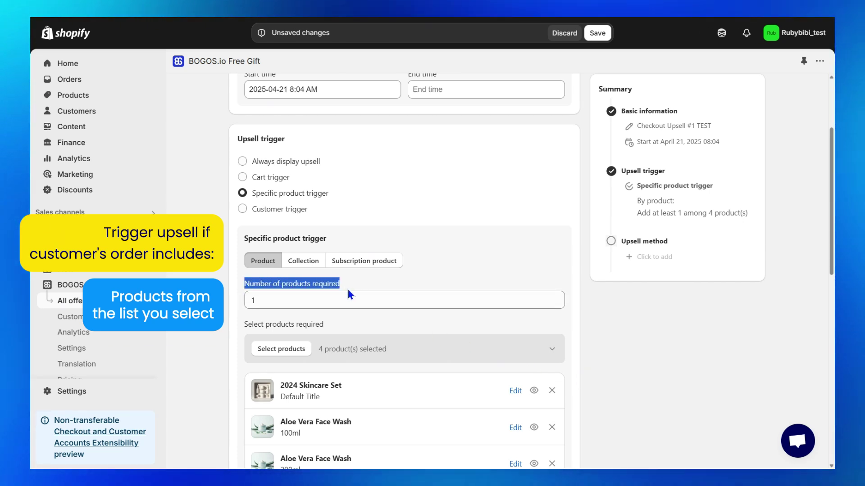
Try a collection trigger with the Hydrogen and Comestic Collection collections.
{"action": "left_click", "coordinate": [303, 263]}
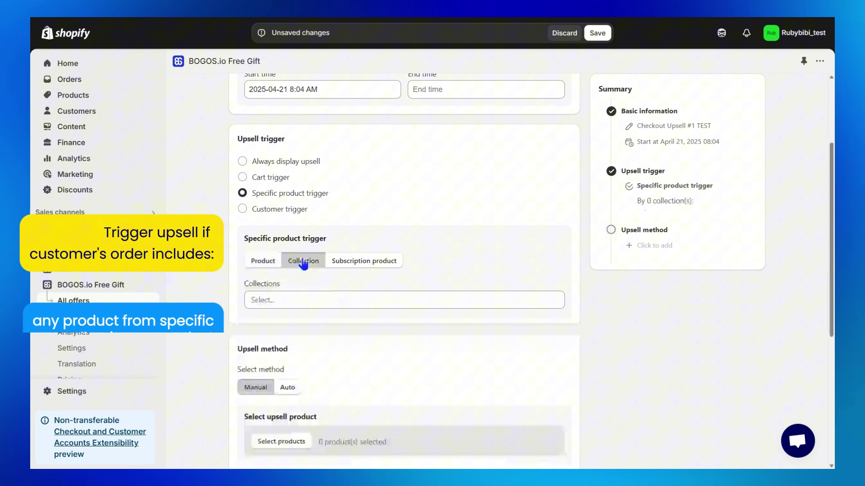
{"action": "left_click", "coordinate": [308, 300]}
{"action": "left_click", "coordinate": [290, 372]}
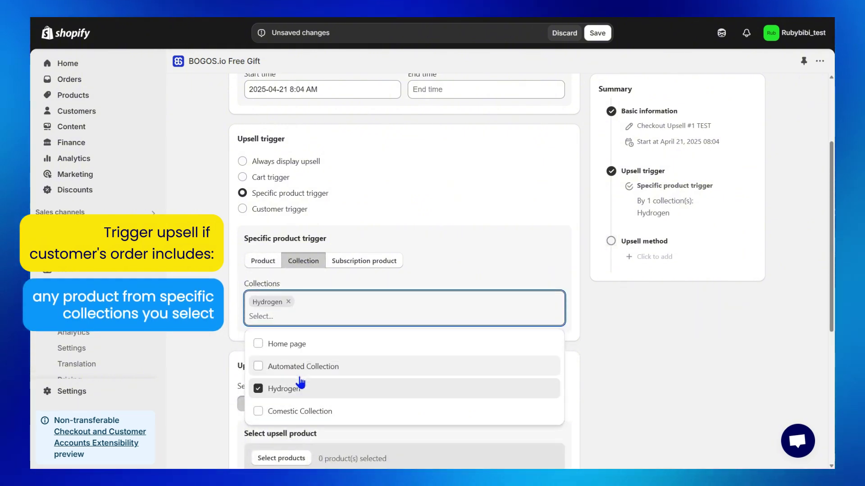
{"action": "left_click", "coordinate": [287, 412]}
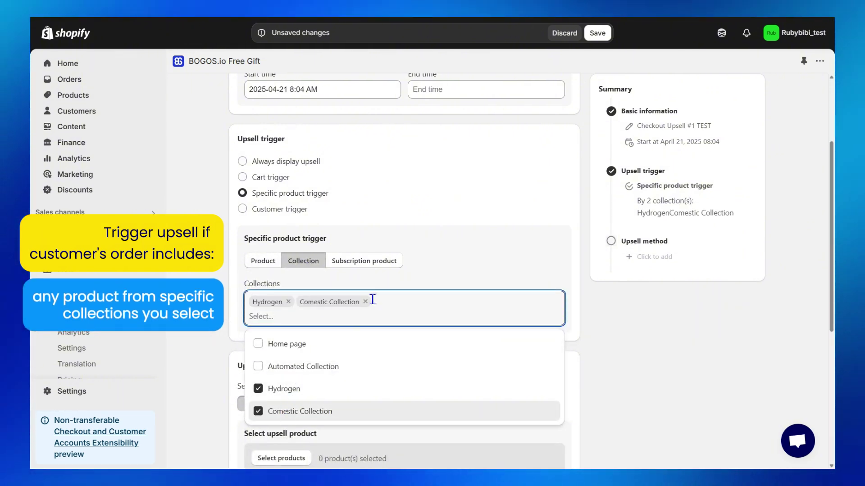
Try a subscription-product trigger with Grey Sofa, then revert to individual products.
{"action": "left_click", "coordinate": [399, 269]}
{"action": "left_click", "coordinate": [297, 311]}
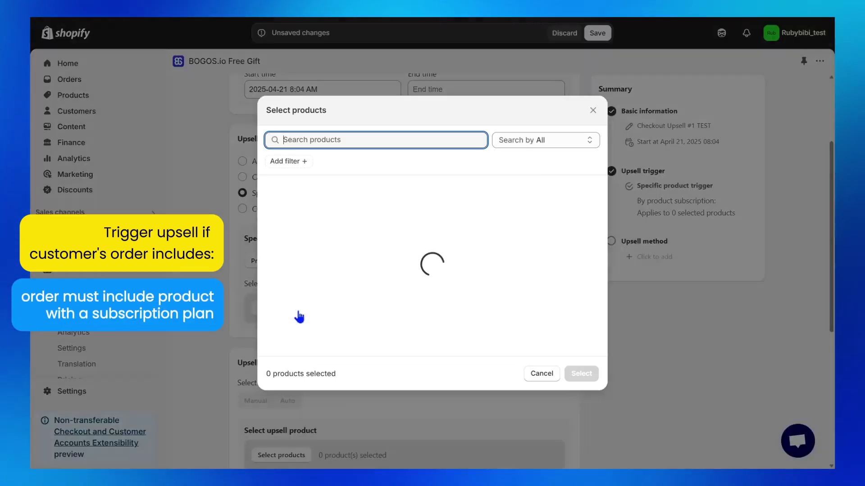
{"action": "type", "text": "SOFA"}
{"action": "left_click", "coordinate": [367, 225]}
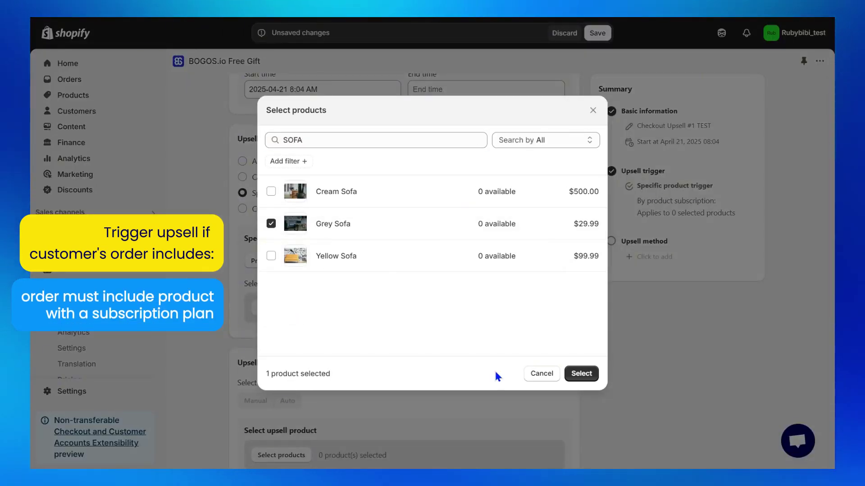
{"action": "left_click", "coordinate": [581, 374]}
{"action": "scroll", "coordinate": [587, 378], "scroll_direction": "down", "scroll_amount": 3}
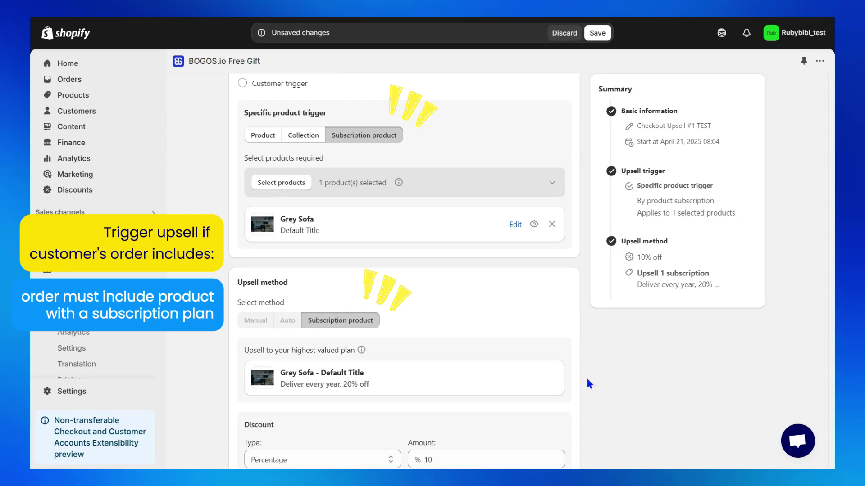
{"action": "scroll", "coordinate": [587, 382], "scroll_direction": "up", "scroll_amount": 4}
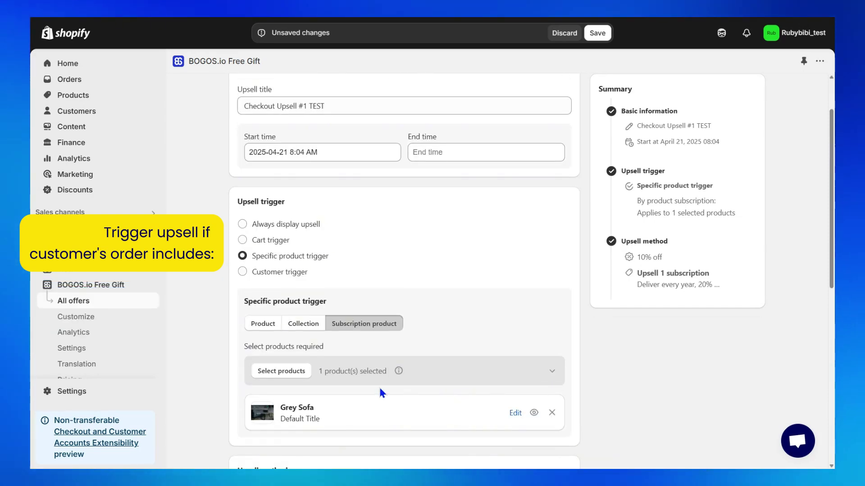
{"action": "left_click", "coordinate": [263, 324]}
Search BLUSH and check Glowy Blush with all variants as an upsell product.
{"action": "scroll", "coordinate": [266, 335], "scroll_direction": "down", "scroll_amount": 5}
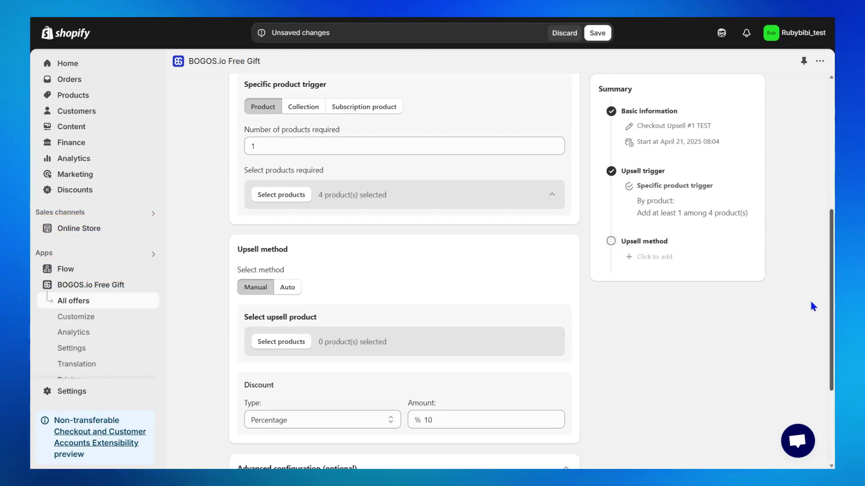
{"action": "left_click_drag", "start_coordinate": [237, 161], "coordinate": [255, 161]}
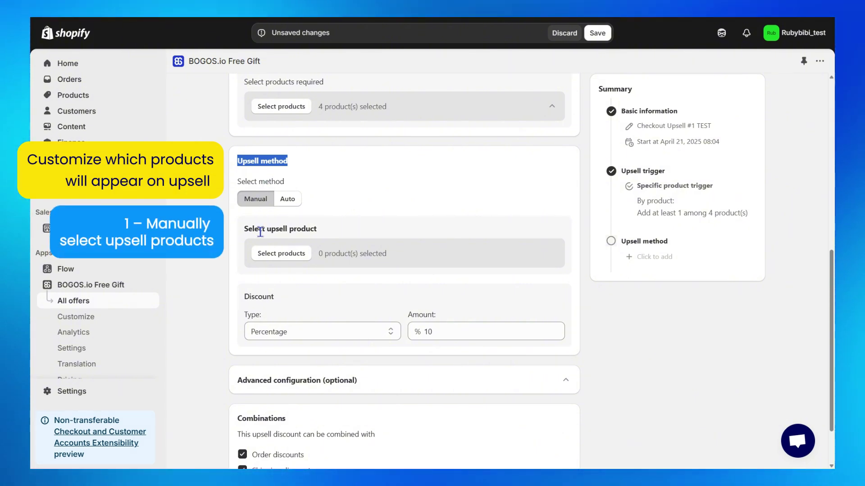
{"action": "left_click", "coordinate": [281, 253]}
{"action": "left_click", "coordinate": [445, 135]}
{"action": "type", "text": "BLUSH"}
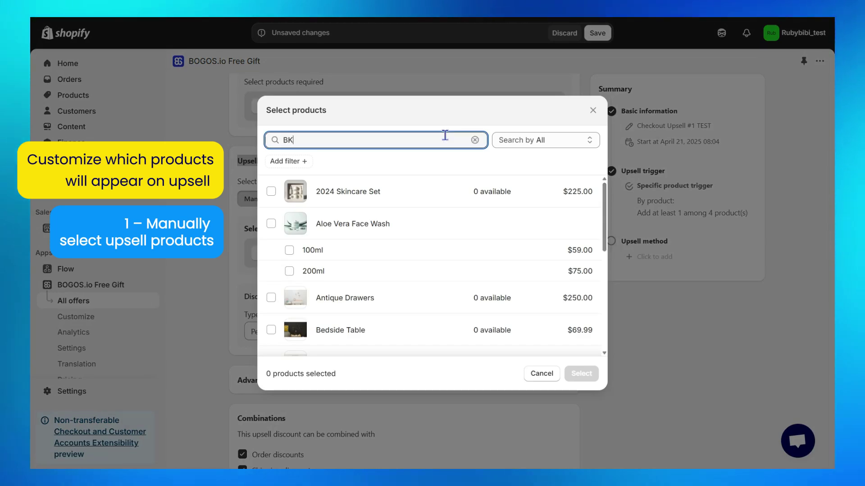
{"action": "left_click", "coordinate": [271, 191]}
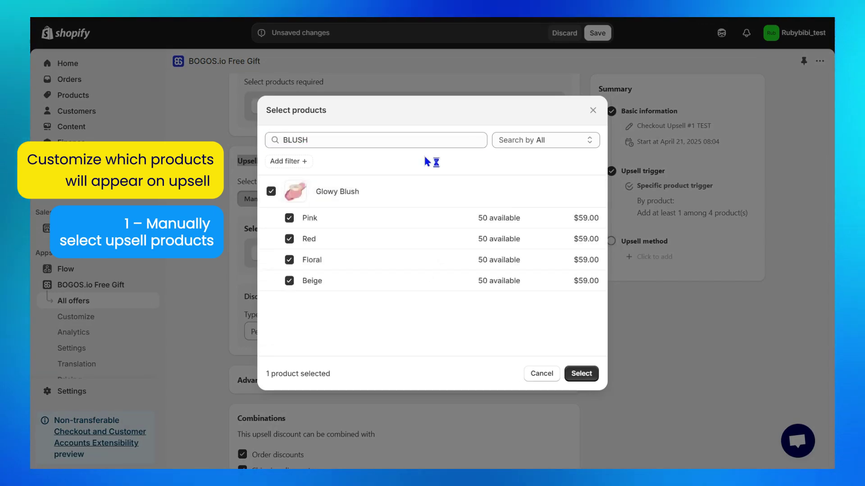
Add Lip Balm Glow and Eye Concealer and confirm the three upsell products.
{"action": "triple_click", "coordinate": [436, 133]}
{"action": "type", "text": "LIP"}
{"action": "left_click", "coordinate": [353, 189]}
{"action": "triple_click", "coordinate": [391, 139]}
{"action": "type", "text": "EYE"}
{"action": "left_click", "coordinate": [401, 191]}
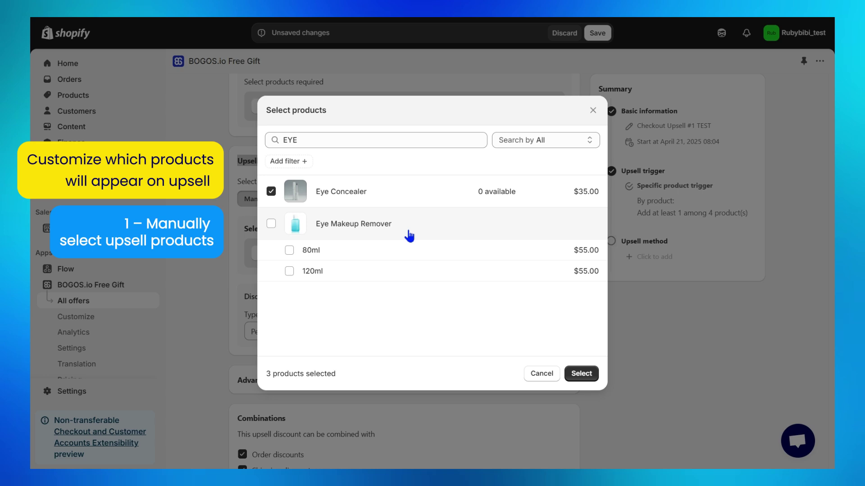
{"action": "left_click", "coordinate": [583, 374]}
Review the discount type choices for the 10% upsell discount.
{"action": "scroll", "coordinate": [590, 375], "scroll_direction": "down", "scroll_amount": 4}
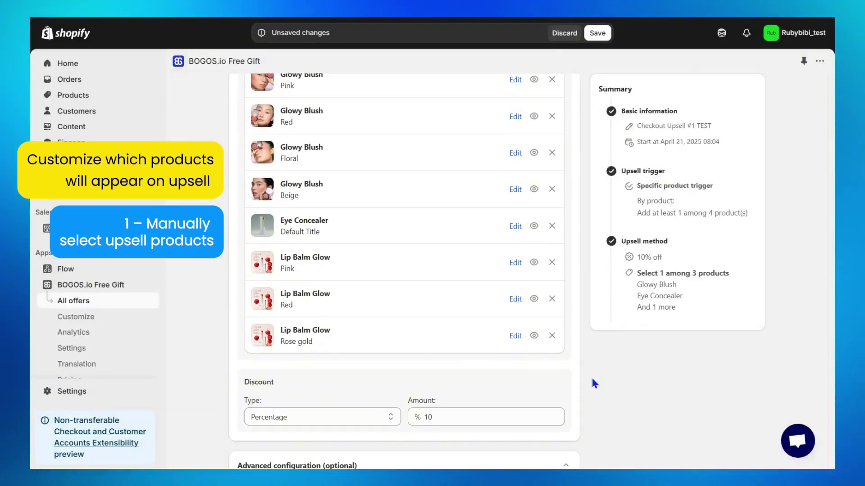
{"action": "scroll", "coordinate": [591, 375], "scroll_direction": "down", "scroll_amount": 2}
{"action": "left_click", "coordinate": [384, 321]}
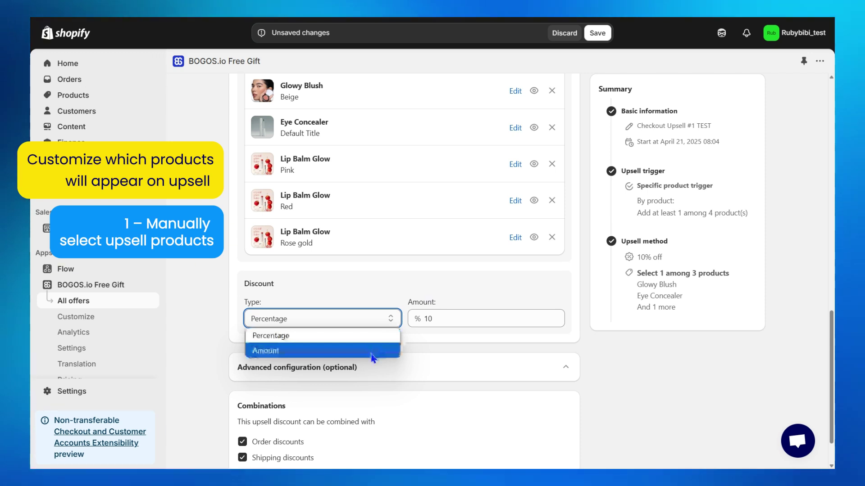
Keep the Percentage discount and switch the upsell method to Auto with complementary products.
{"action": "left_click", "coordinate": [373, 336]}
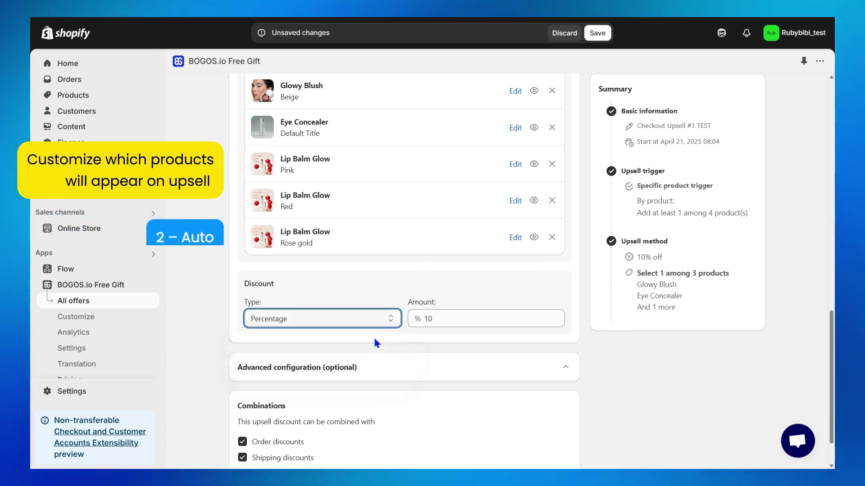
{"action": "scroll", "coordinate": [372, 336], "scroll_direction": "up", "scroll_amount": 7}
{"action": "left_click", "coordinate": [287, 202]}
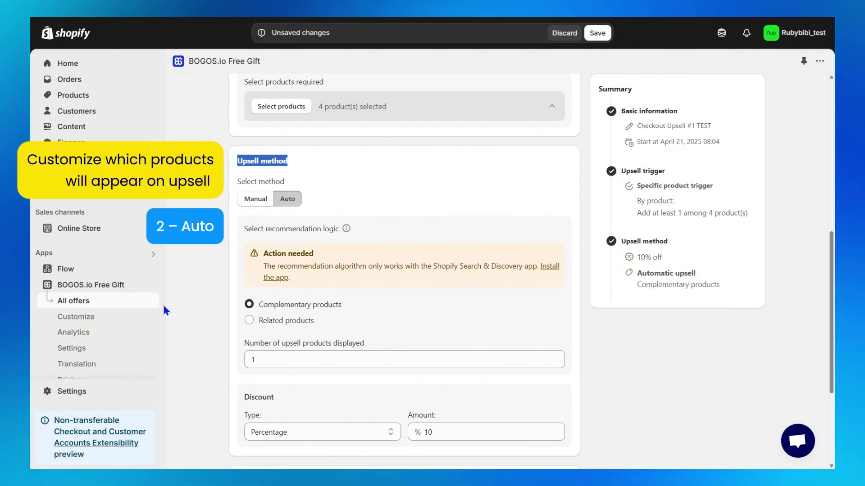
{"action": "scroll", "coordinate": [131, 334], "scroll_direction": "down", "scroll_amount": 1}
{"action": "scroll", "coordinate": [131, 335], "scroll_direction": "down", "scroll_amount": 1}
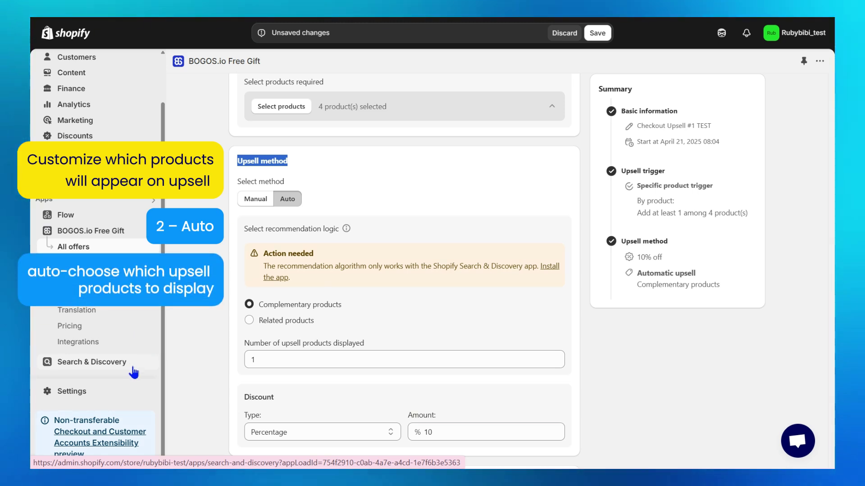
Check the Search & Discovery recommendations and show 2 upsell products.
{"action": "left_click", "coordinate": [134, 372]}
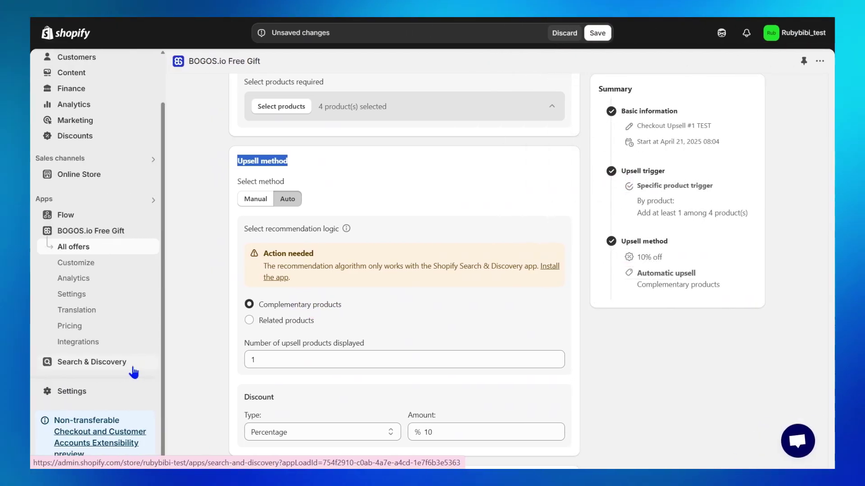
{"action": "left_click_drag", "start_coordinate": [38, 343], "coordinate": [82, 354]}
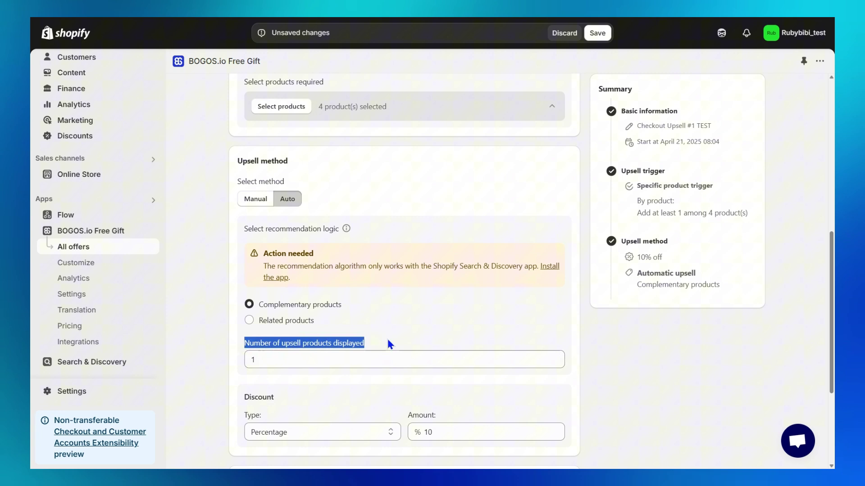
{"action": "double_click", "coordinate": [353, 363]}
{"action": "left_click", "coordinate": [343, 381]}
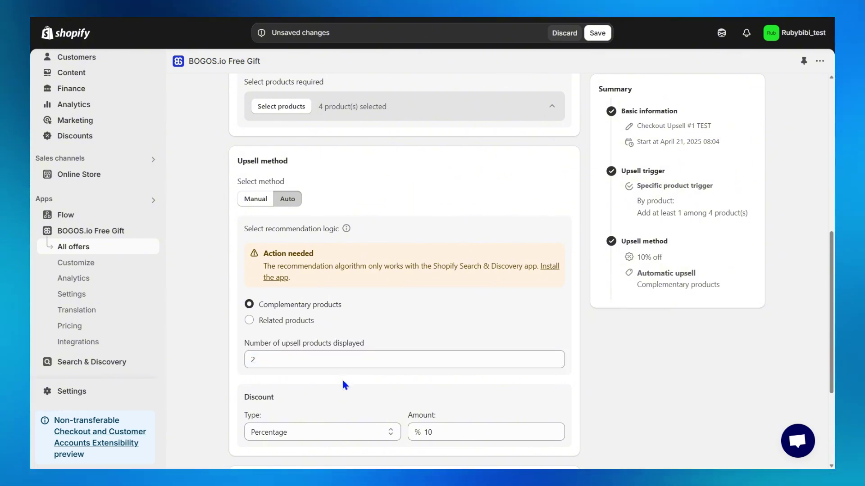
{"action": "scroll", "coordinate": [342, 382], "scroll_direction": "up", "scroll_amount": 3}
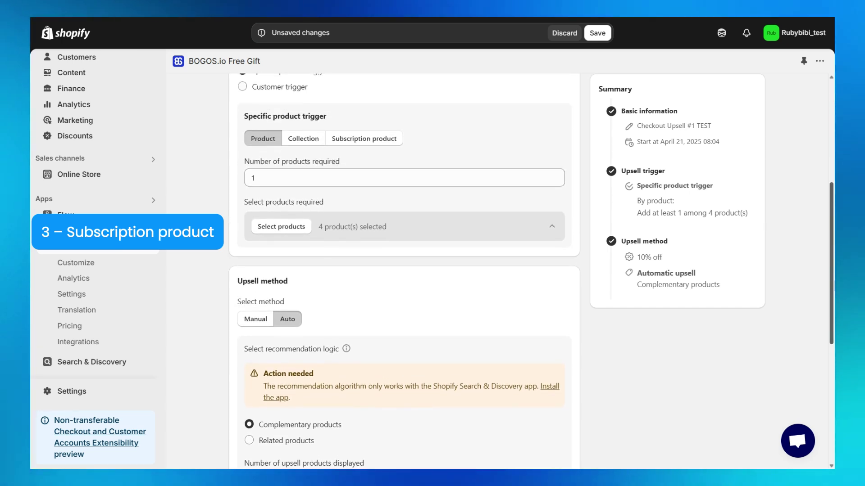
Preview the Grey Sofa subscription trigger, return to the four-product trigger, and publish the offer.
{"action": "left_click", "coordinate": [397, 143]}
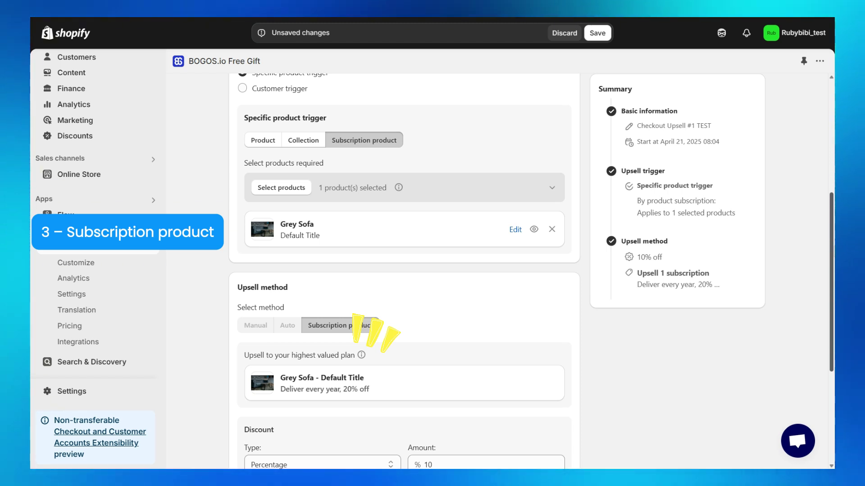
{"action": "left_click", "coordinate": [271, 141]}
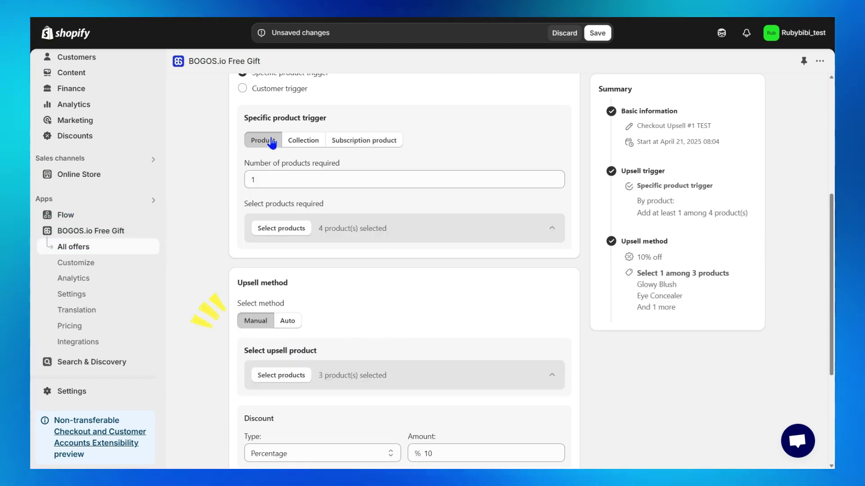
{"action": "scroll", "coordinate": [557, 357], "scroll_direction": "down", "scroll_amount": 4}
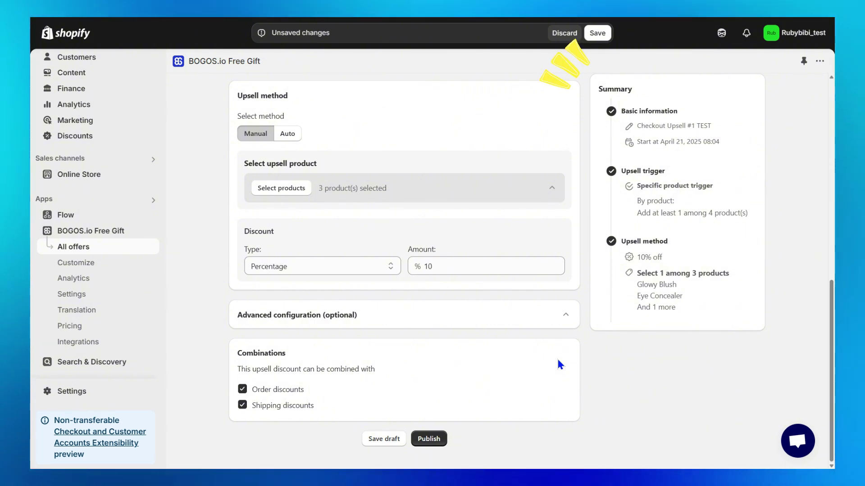
{"action": "left_click", "coordinate": [433, 438]}
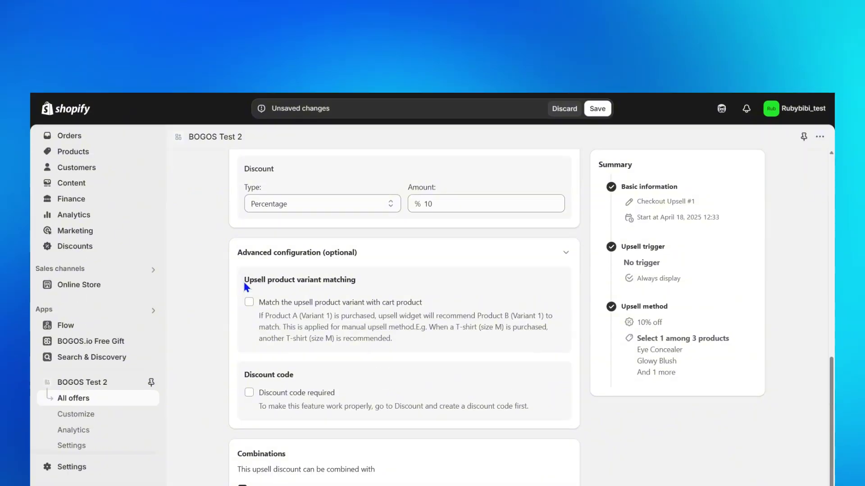
Turn on Discount code required and create SUMMER25 as the offer's required code.
{"action": "left_click_drag", "start_coordinate": [244, 204], "coordinate": [333, 203]}
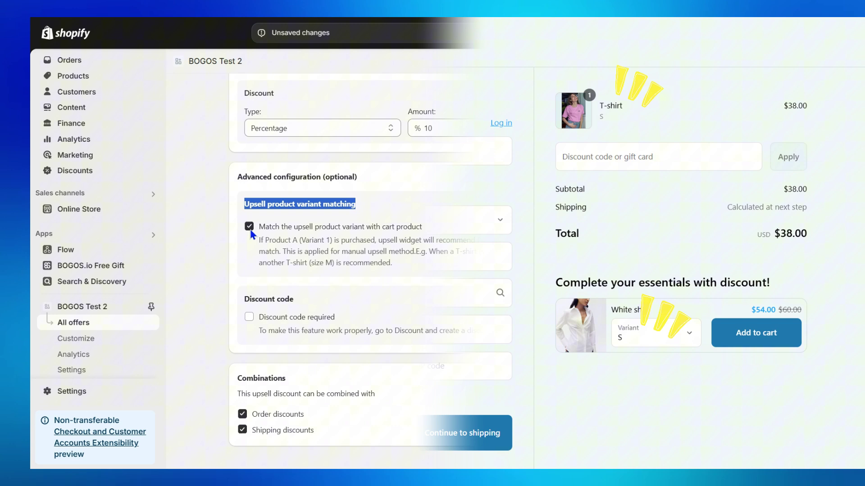
{"action": "left_click_drag", "start_coordinate": [237, 295], "coordinate": [257, 301]}
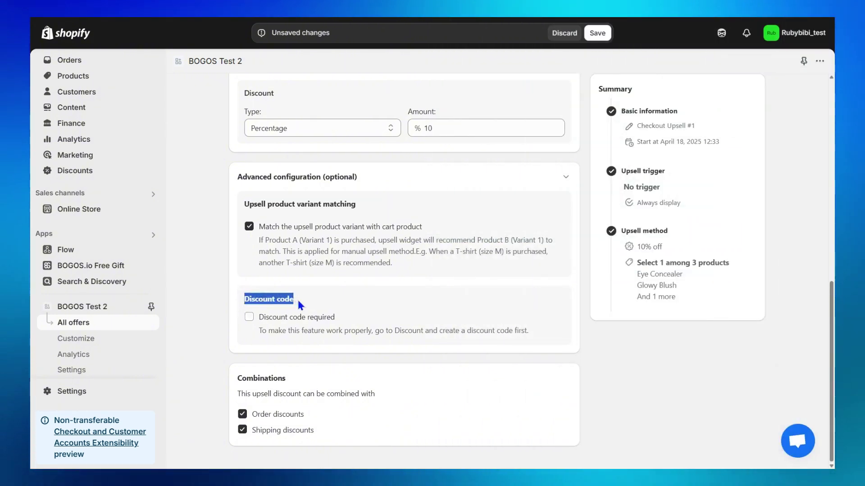
{"action": "left_click", "coordinate": [249, 317]}
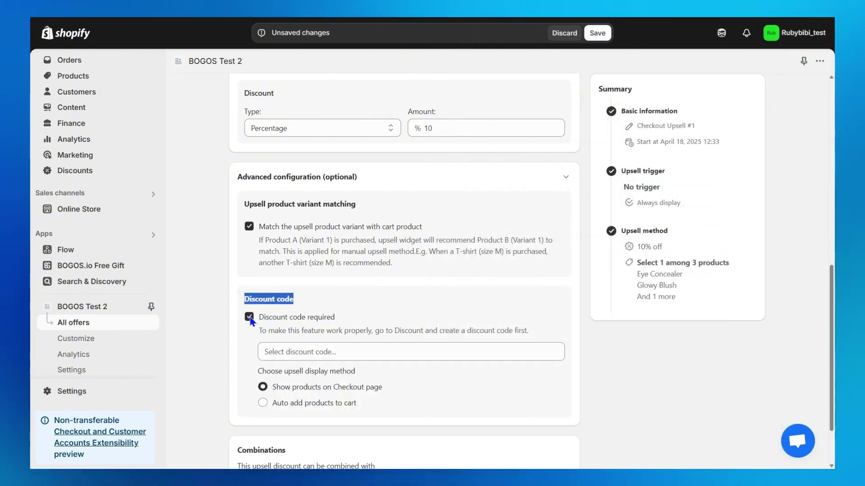
{"action": "left_click", "coordinate": [251, 328]}
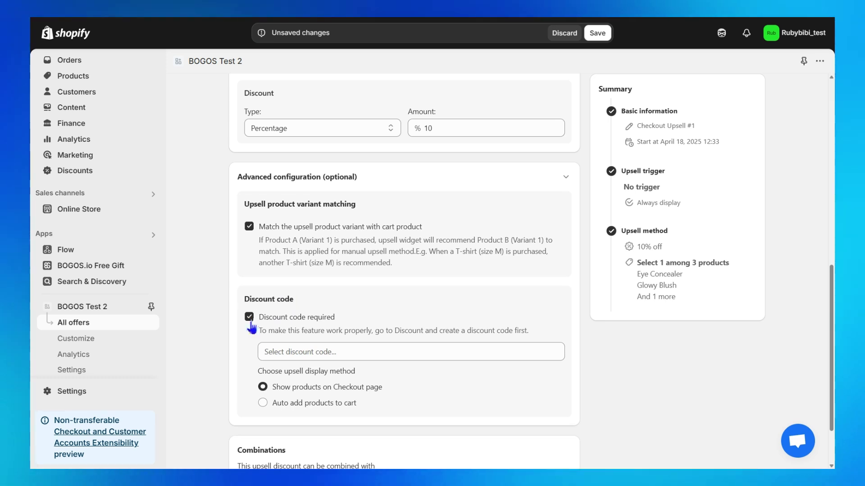
{"action": "left_click", "coordinate": [290, 351]}
{"action": "type", "text": "SUMMER25"}
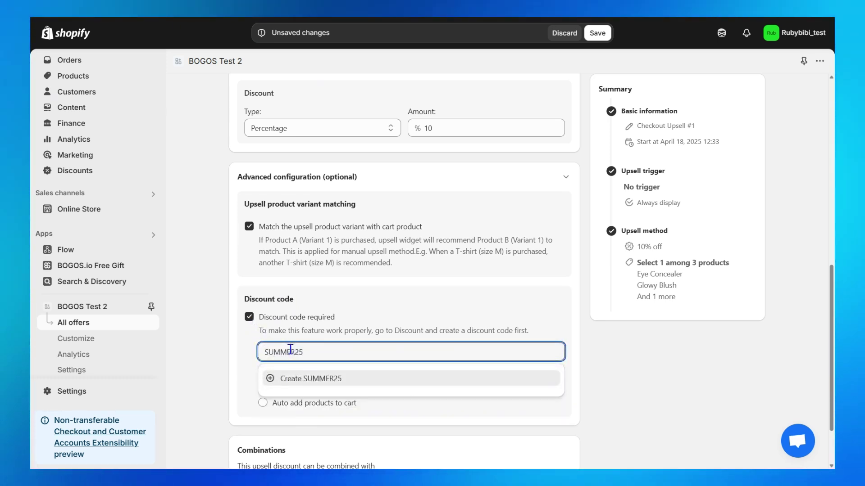
{"action": "left_click", "coordinate": [332, 379]}
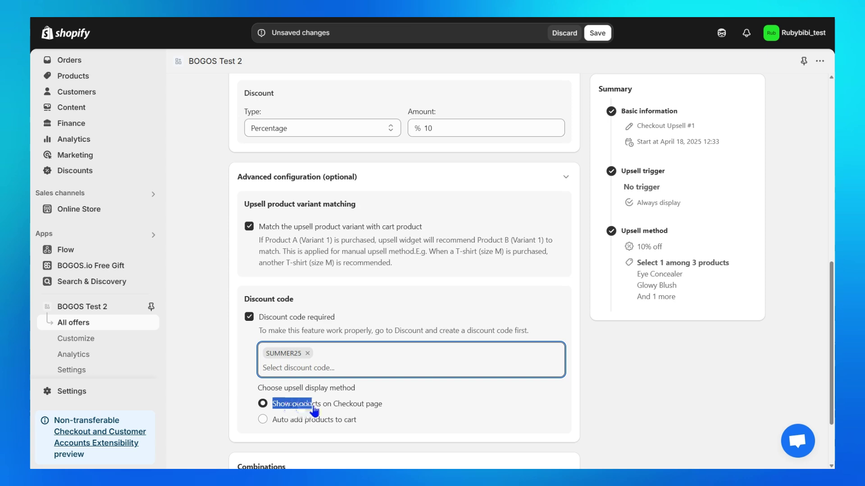
{"action": "left_click_drag", "start_coordinate": [314, 411], "coordinate": [383, 405]}
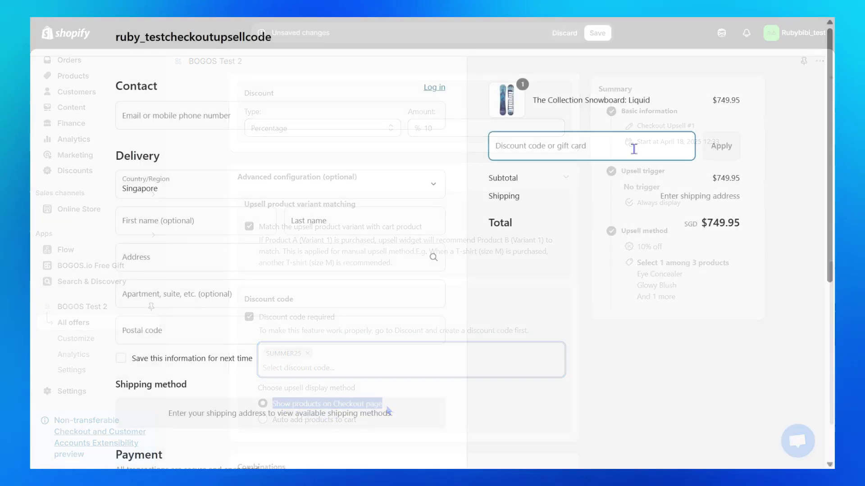
Apply SUMMER2025 at checkout, add the discounted Ski Wax upsell, and re-apply the code.
{"action": "type", "text": "SUMM"}
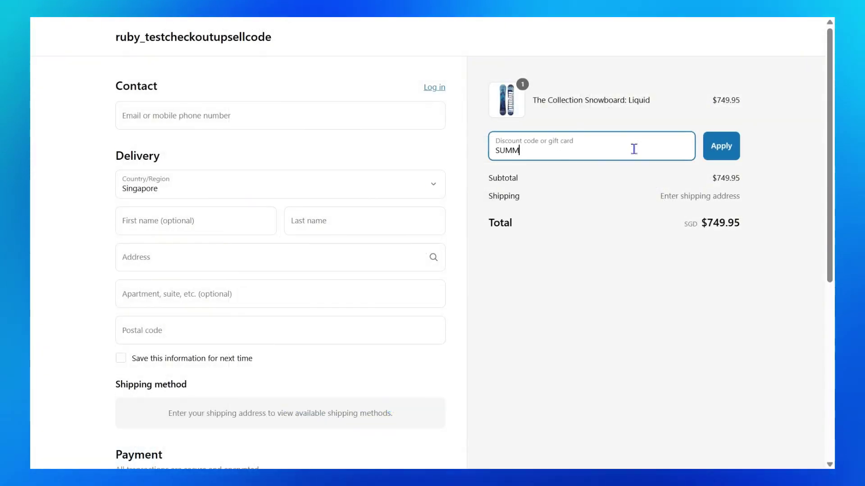
{"action": "type", "text": "ER2025"}
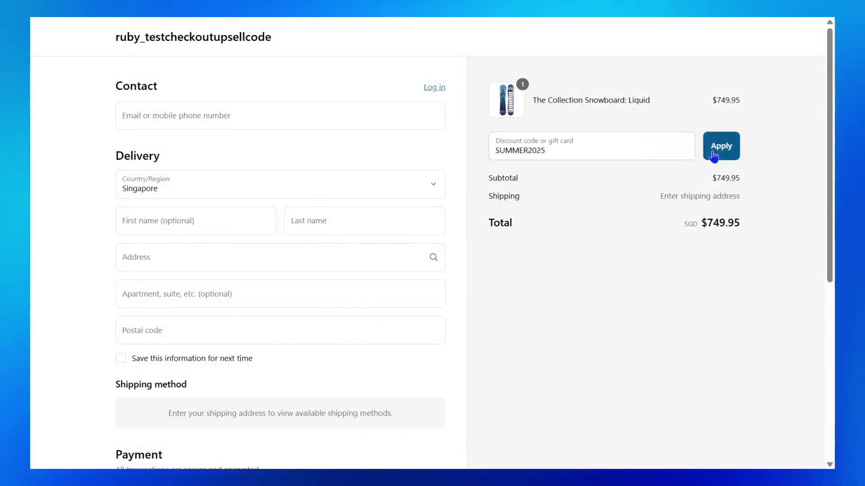
{"action": "left_click", "coordinate": [714, 154]}
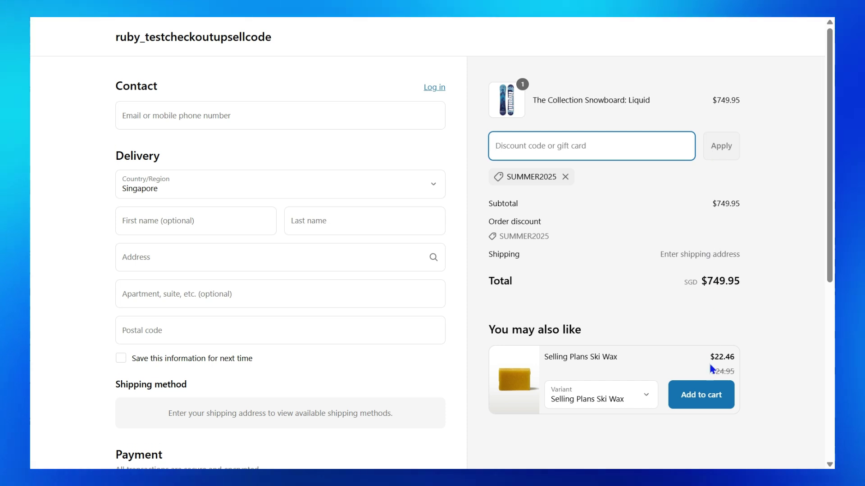
{"action": "left_click", "coordinate": [704, 405]}
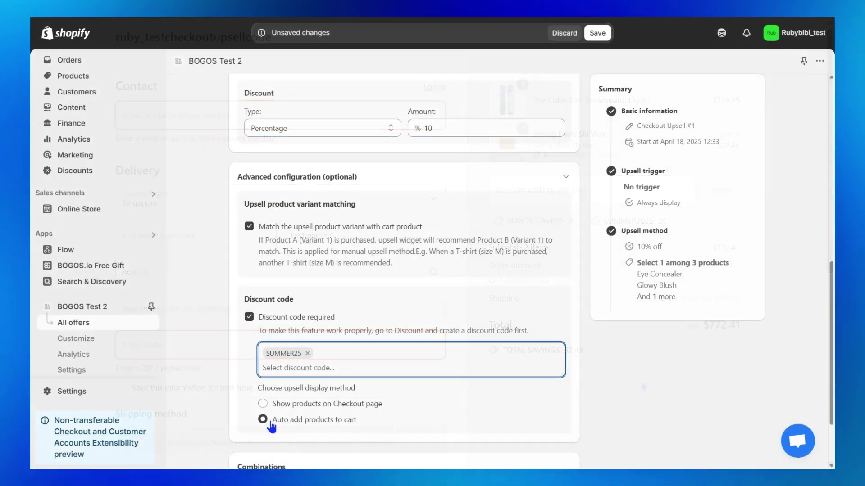
{"action": "left_click_drag", "start_coordinate": [272, 420], "coordinate": [356, 426]}
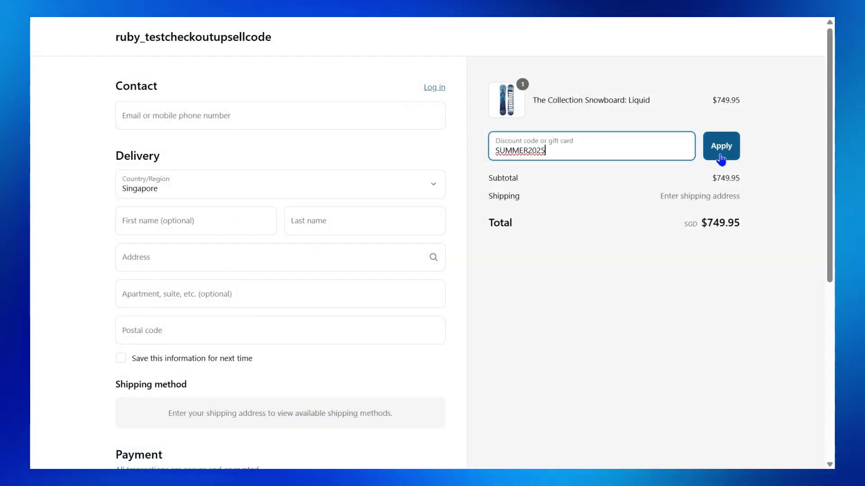
{"action": "left_click", "coordinate": [721, 157]}
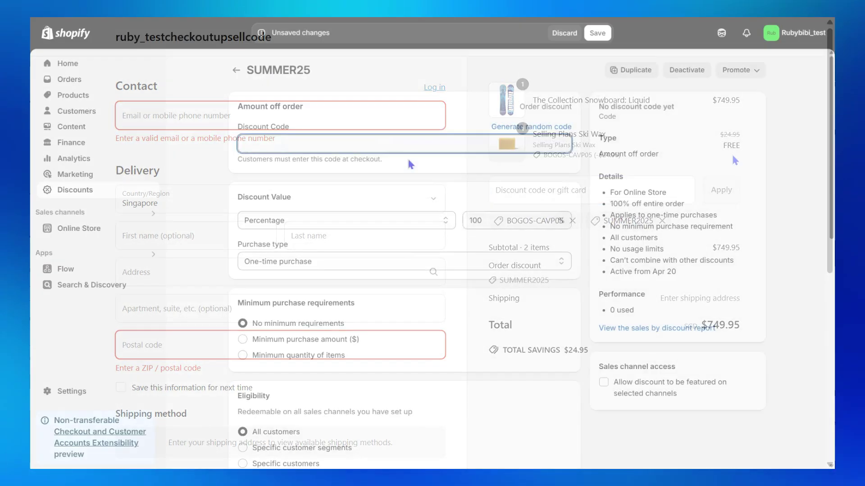
Make the code SUMMER2025 at 0% off, combinable with product discounts, and list those discounts.
{"action": "type", "text": "SU"}
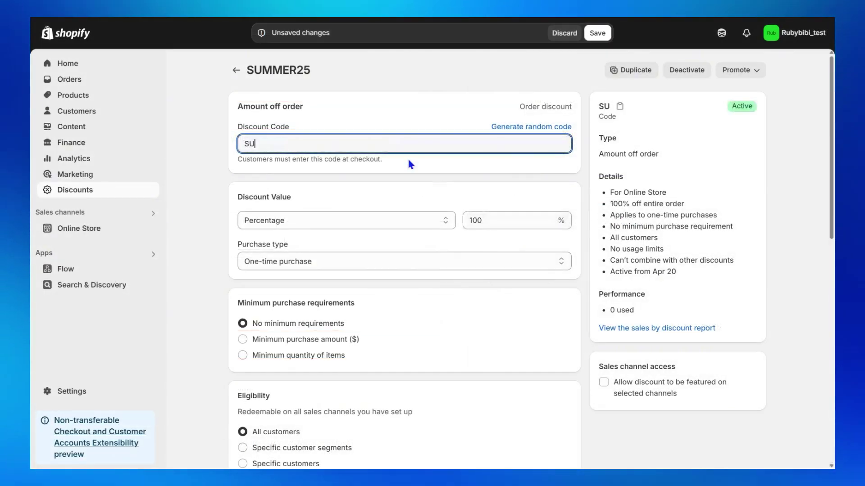
{"action": "type", "text": "MMER2025"}
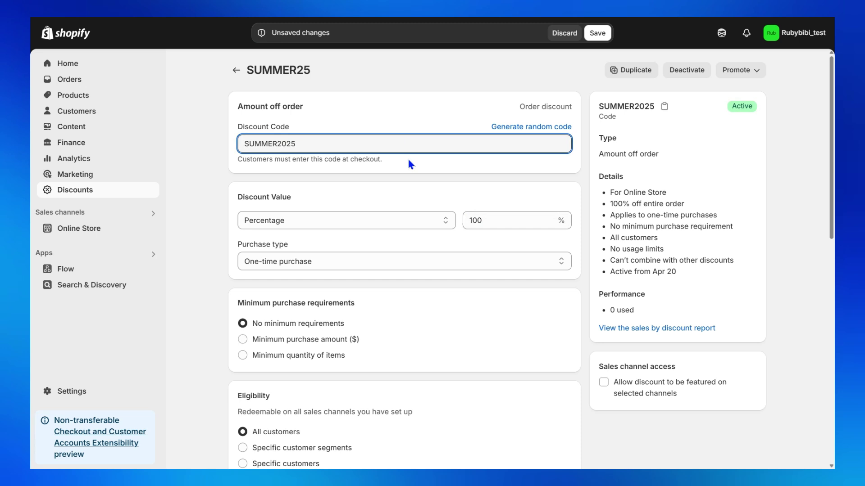
{"action": "left_click", "coordinate": [513, 217]}
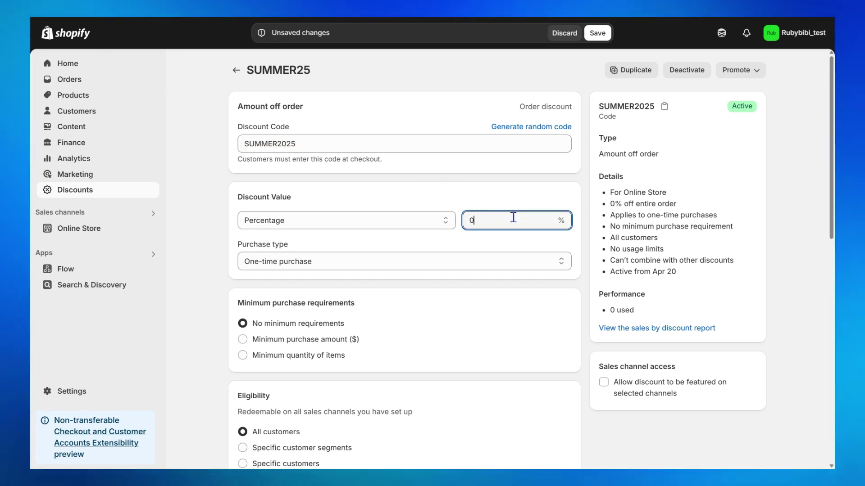
{"action": "scroll", "coordinate": [471, 285], "scroll_direction": "down", "scroll_amount": 7}
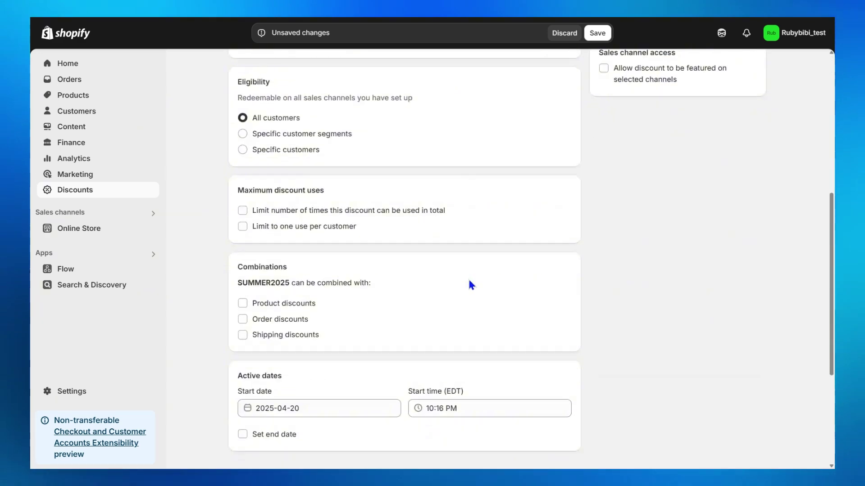
{"action": "left_click", "coordinate": [291, 306]}
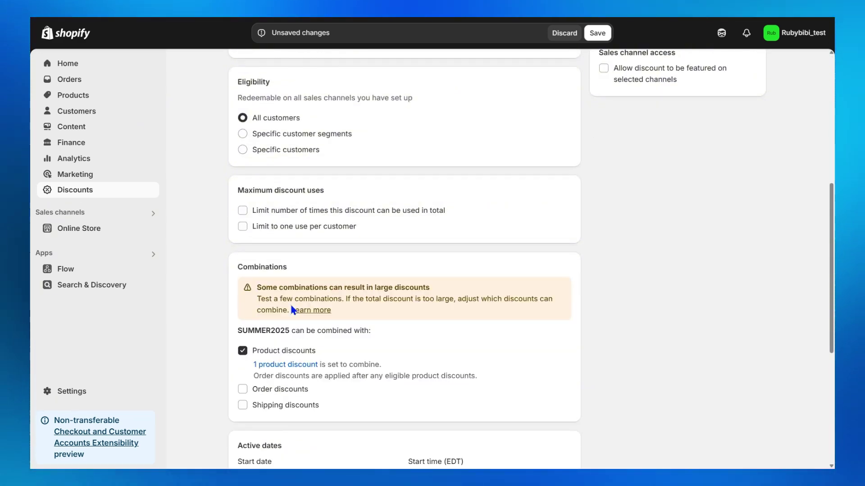
{"action": "left_click", "coordinate": [311, 365]}
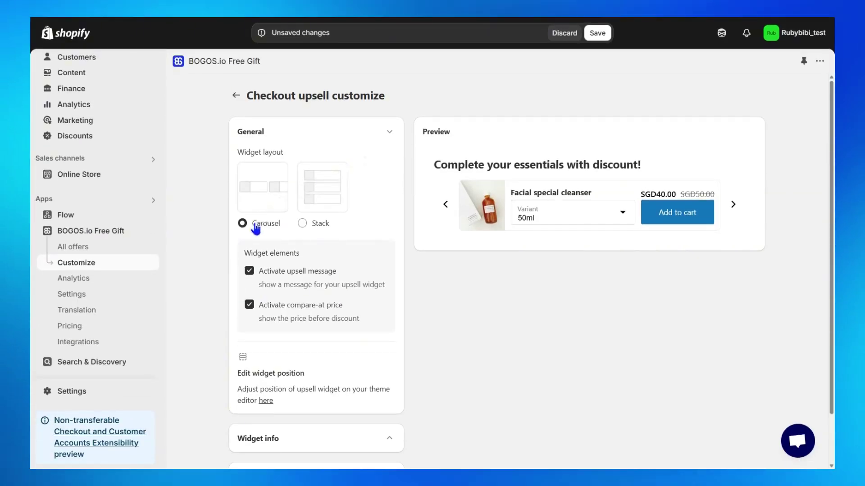
Switch the upsell widget to Stack layout and drag its block above Items in cart.
{"action": "left_click", "coordinate": [309, 225]}
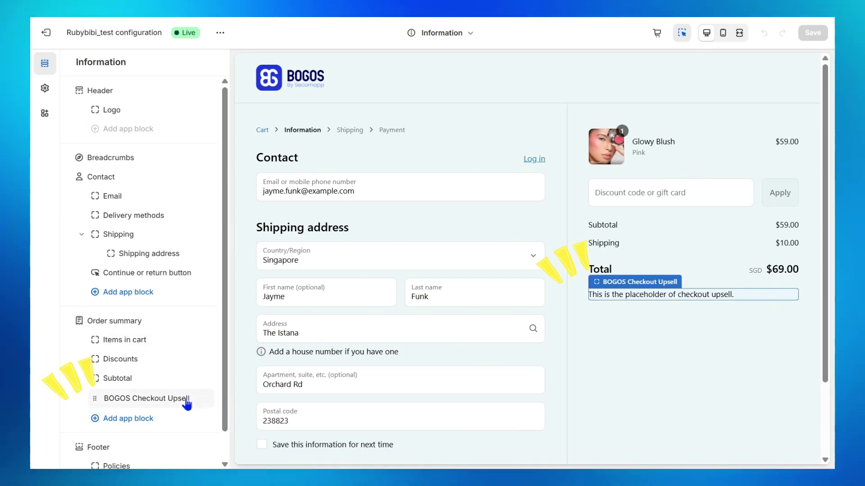
{"action": "left_click_drag", "start_coordinate": [186, 404], "coordinate": [179, 324]}
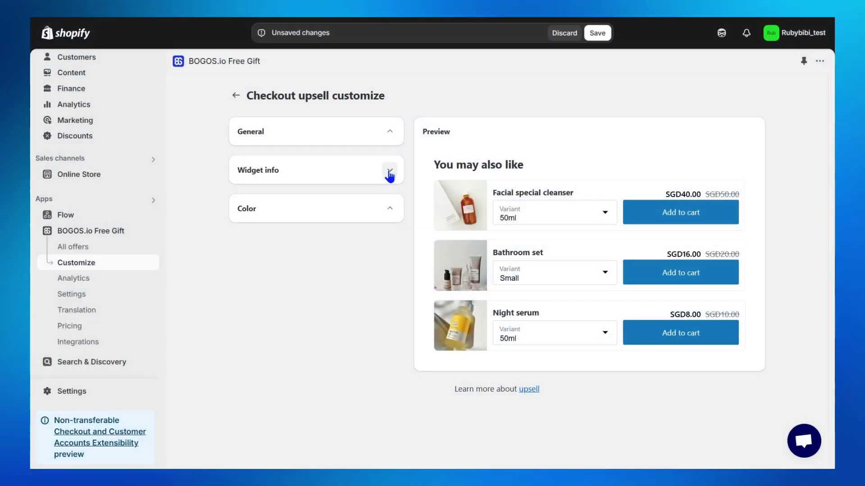
Replace the upsell message with 'Complete your essentials with discount!'.
{"action": "left_click", "coordinate": [389, 172]}
{"action": "triple_click", "coordinate": [344, 203]}
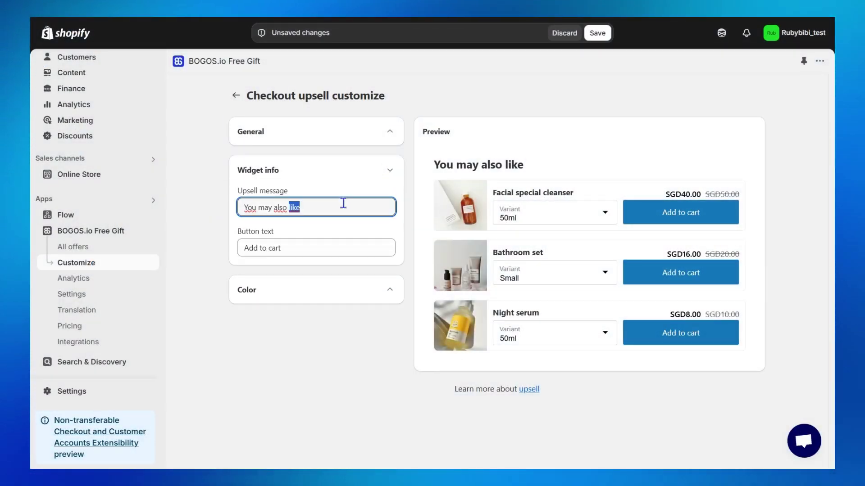
{"action": "type", "text": "Complete your essentials with discount!"}
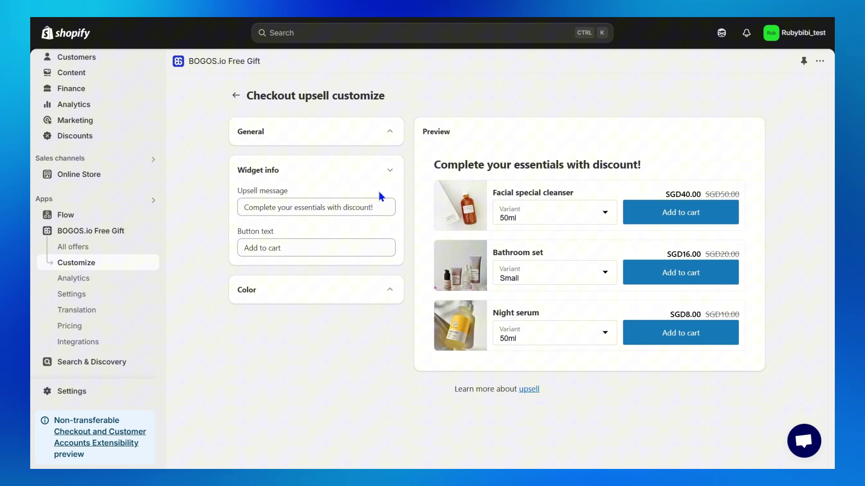
{"action": "left_click", "coordinate": [388, 175]}
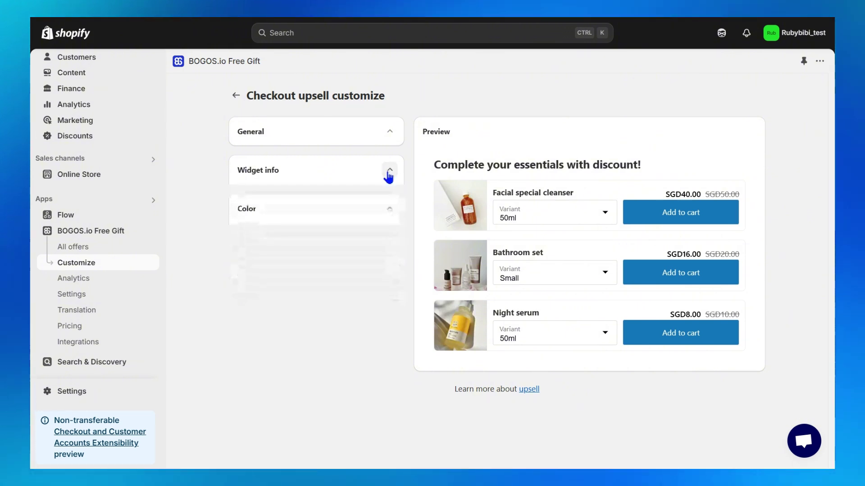
In the widget's Color settings, keep filled primary buttons and go to the checkout accent colour settings.
{"action": "left_click", "coordinate": [390, 210]}
{"action": "scroll", "coordinate": [390, 210], "scroll_direction": "down", "scroll_amount": 1}
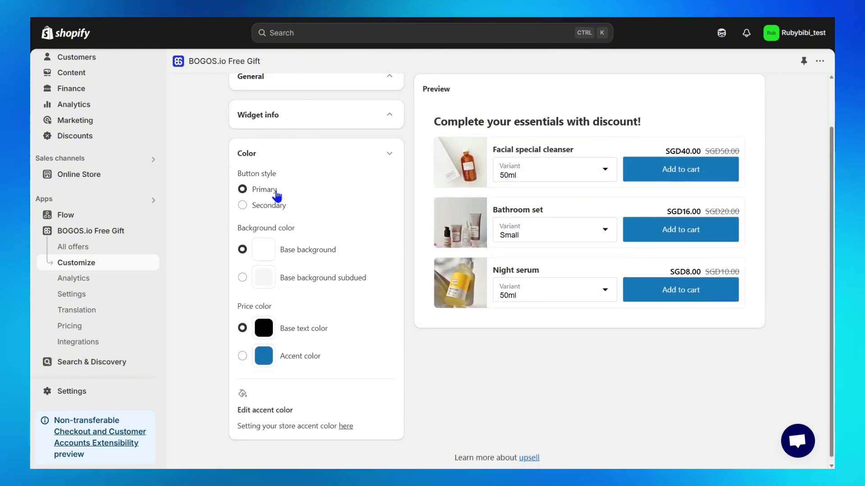
{"action": "left_click", "coordinate": [282, 208]}
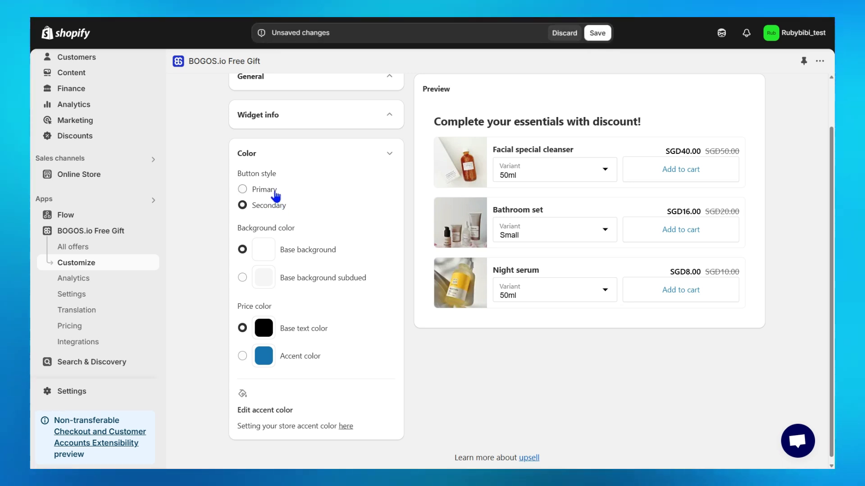
{"action": "left_click", "coordinate": [254, 191]}
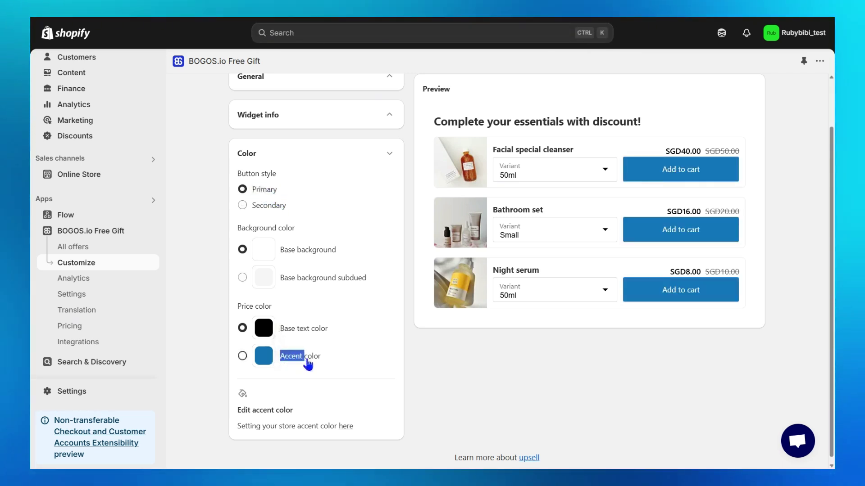
{"action": "left_click_drag", "start_coordinate": [308, 364], "coordinate": [324, 361]}
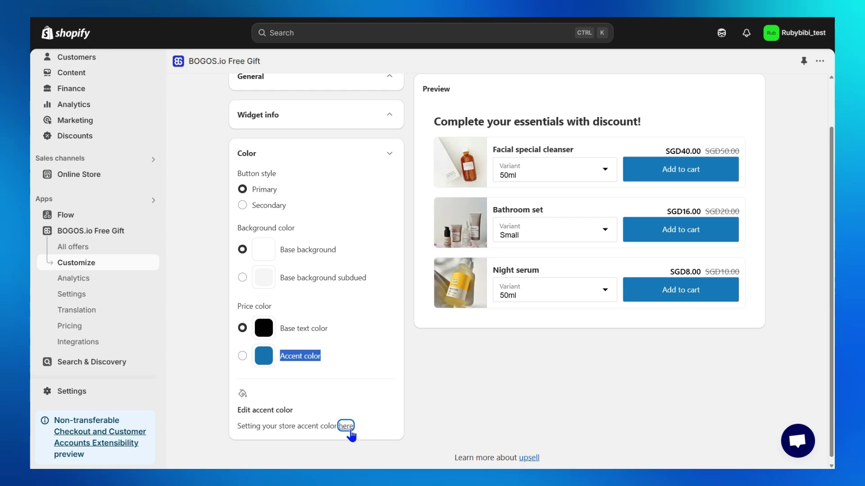
{"action": "left_click", "coordinate": [349, 429]}
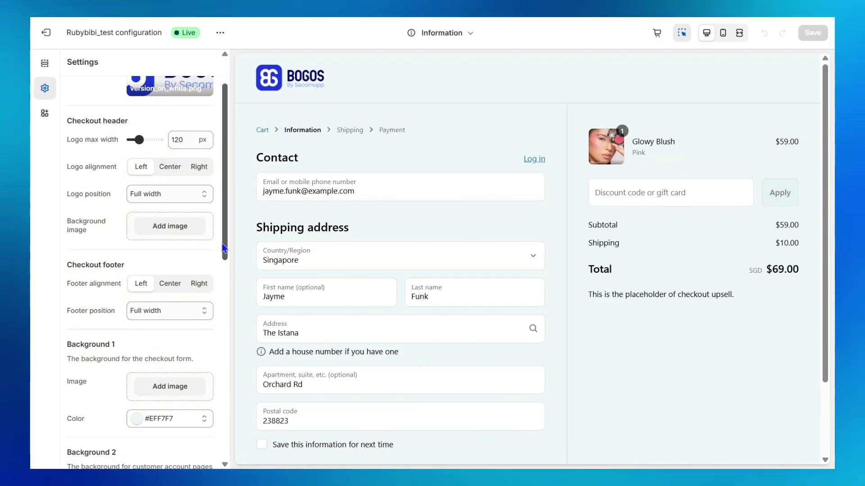
Set the checkout accent colour to the brighter blue #0A9BFF and save.
{"action": "scroll", "coordinate": [211, 315], "scroll_direction": "down", "scroll_amount": 8}
{"action": "left_click", "coordinate": [180, 255]}
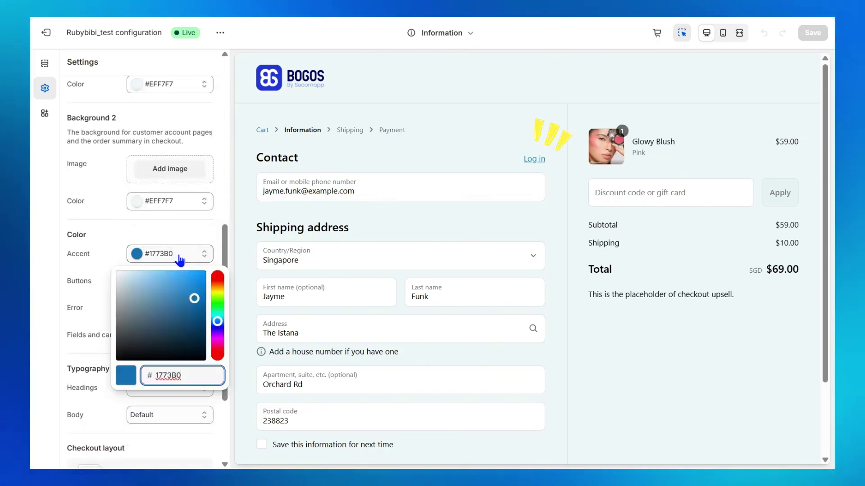
{"action": "left_click_drag", "start_coordinate": [194, 298], "coordinate": [202, 276]}
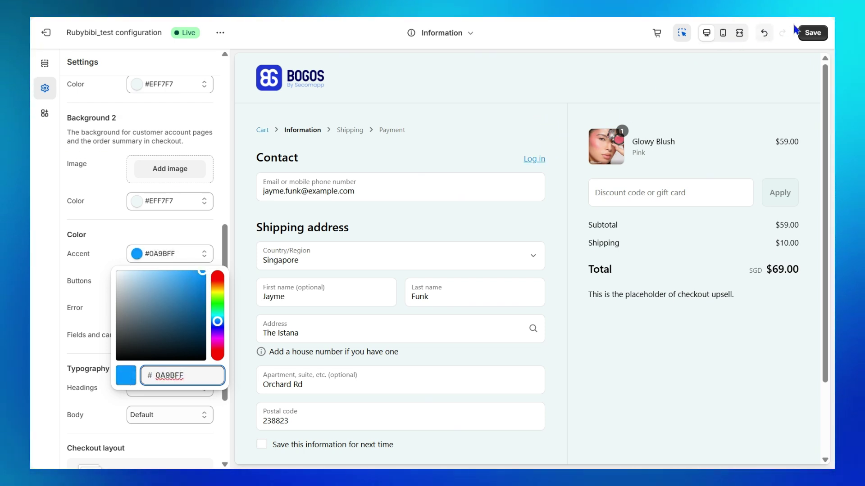
{"action": "left_click", "coordinate": [813, 34]}
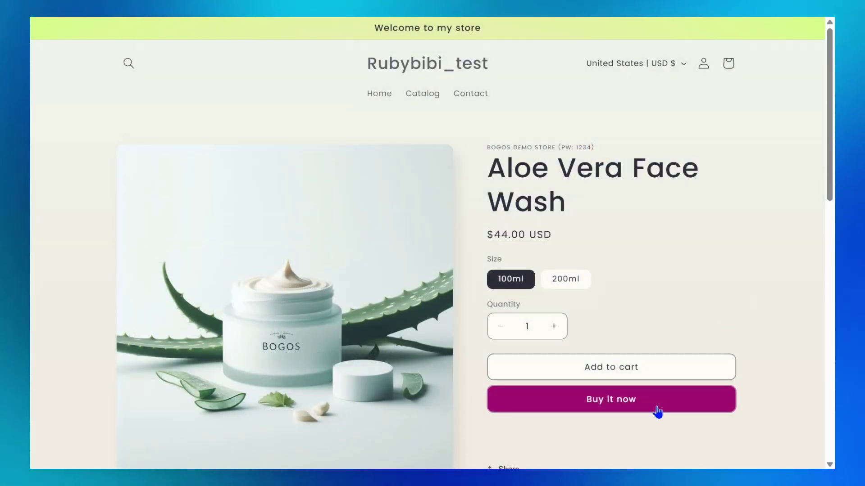
Buy Aloe Vera Face Wash now and add the discounted Eye Concealer upsell for a $67.40 total.
{"action": "left_click", "coordinate": [657, 407]}
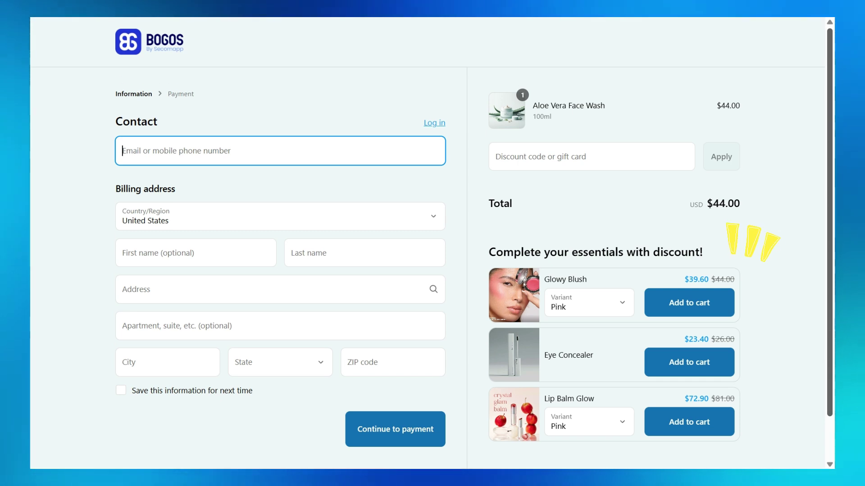
{"action": "left_click", "coordinate": [721, 360]}
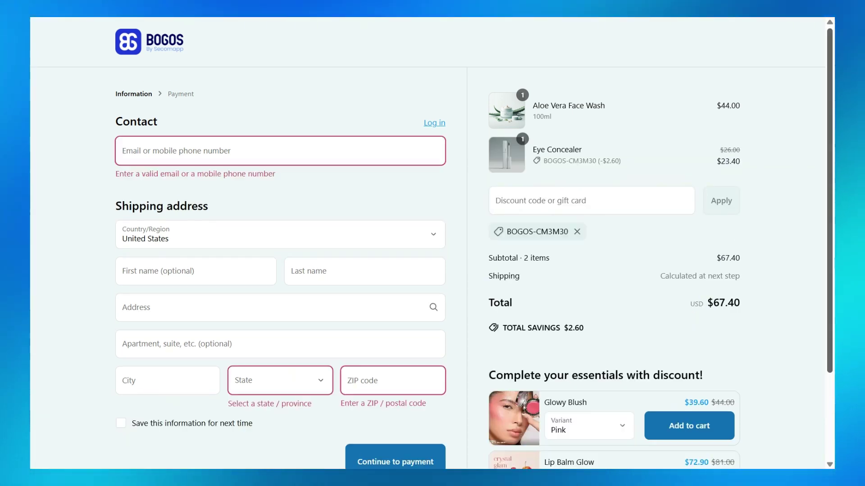